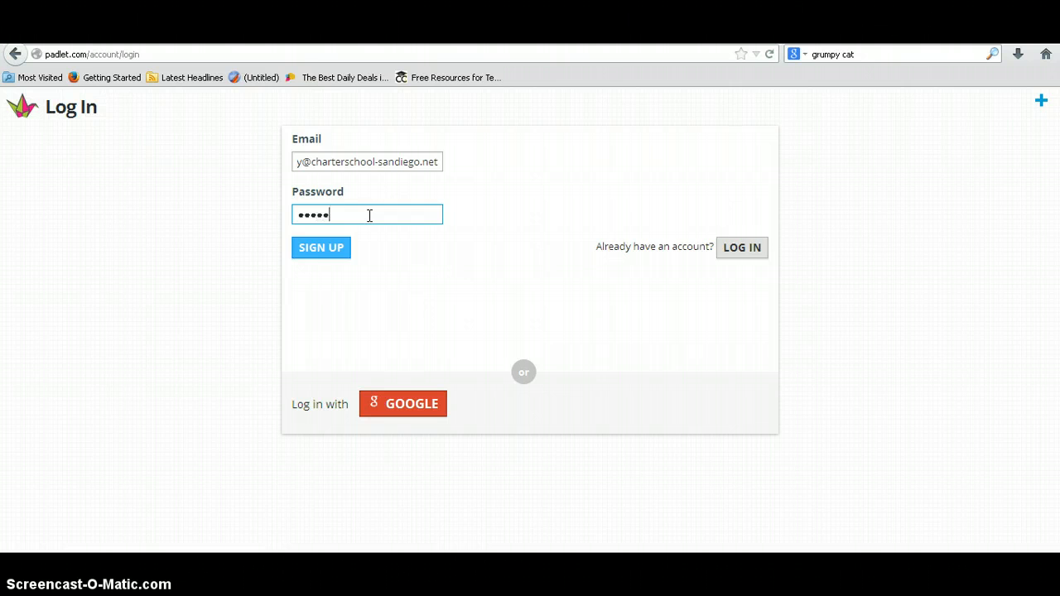
# - Log in with the account password, re-entering it as needed, and dismiss the offer to remember it
pyautogui.press('Return')
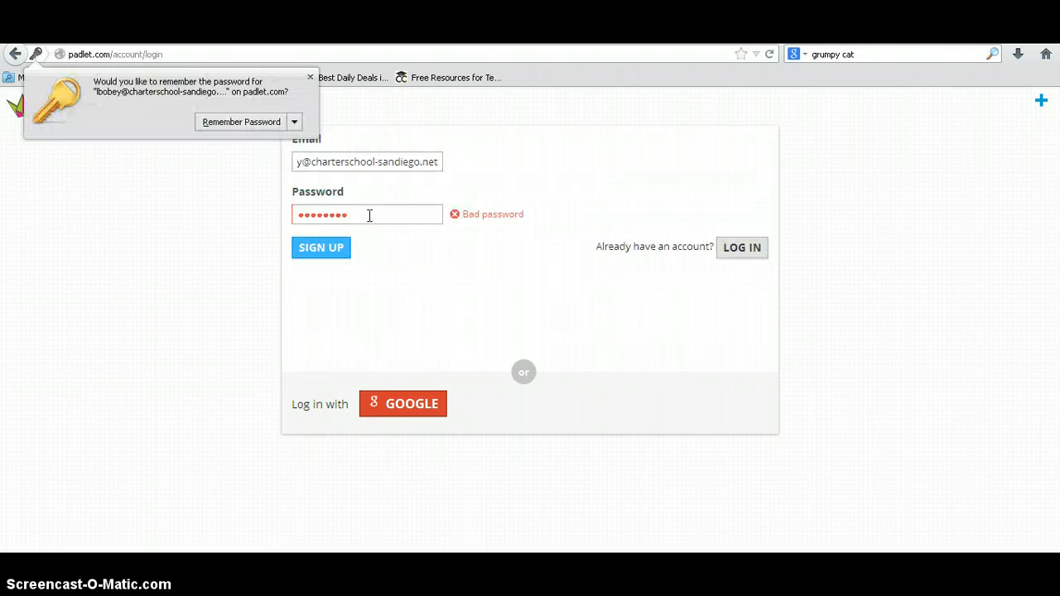
pyautogui.moveTo(369, 215); pyautogui.dragTo(212, 215)
pyautogui.press('BackSpace')
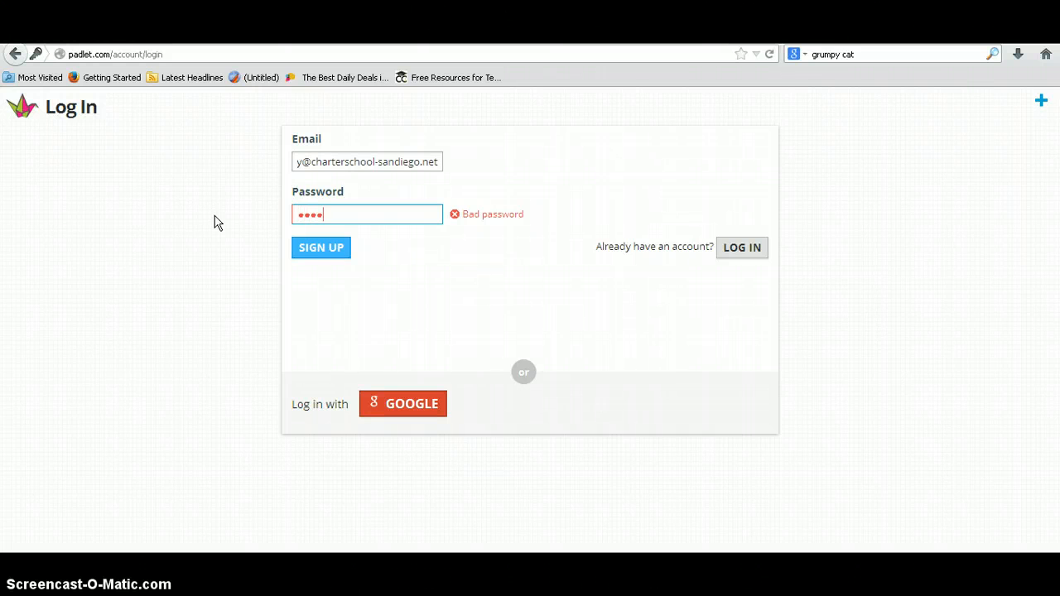
pyautogui.press('Return')
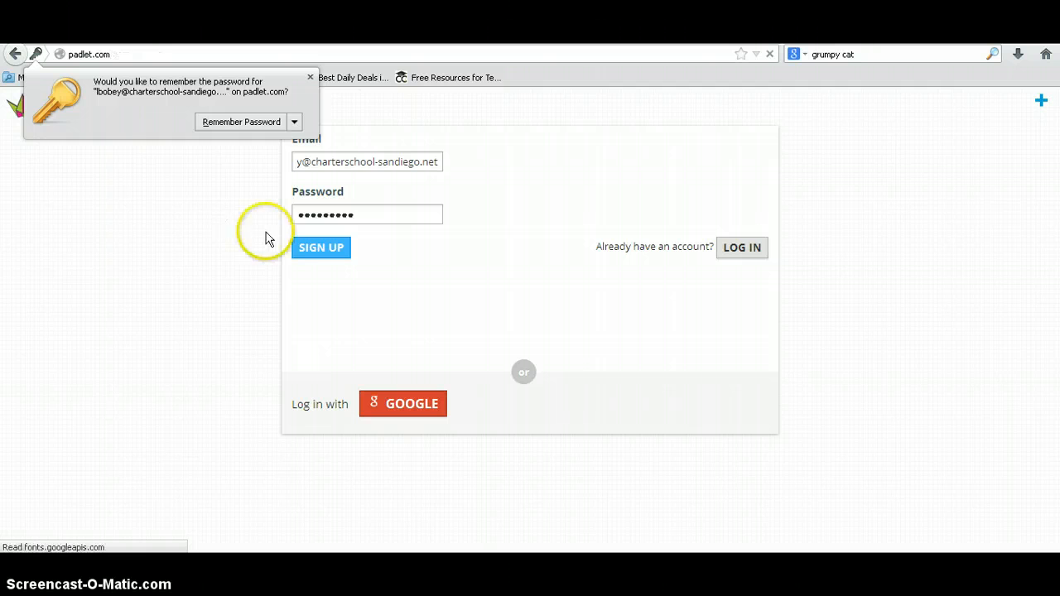
pyautogui.click(311, 77)
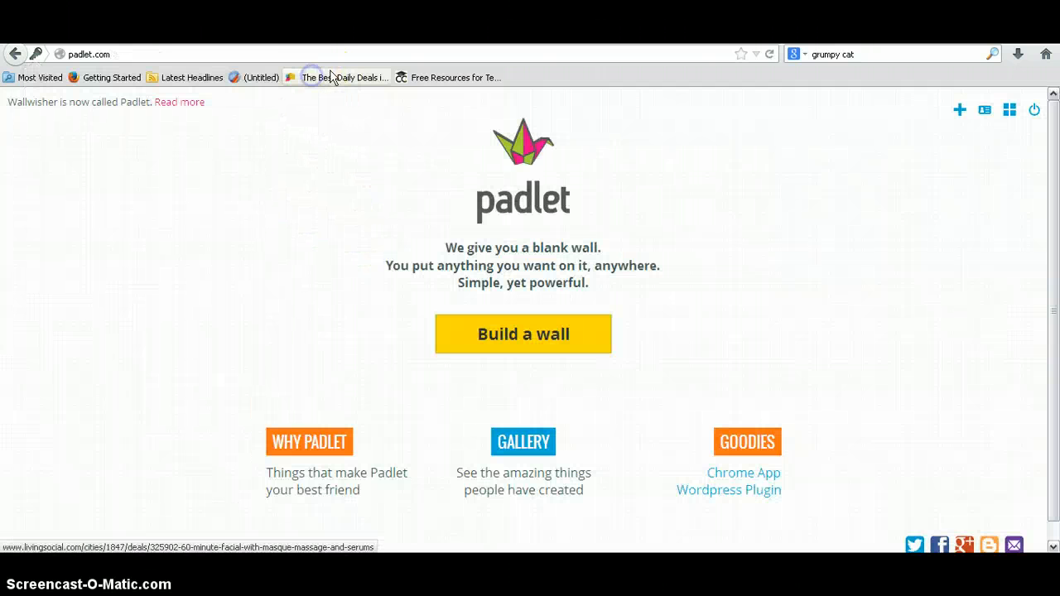
# - Build a new wall and set its title to the teacher's title and surname in possessive form, followed by "Wall"
pyautogui.click(555, 334)
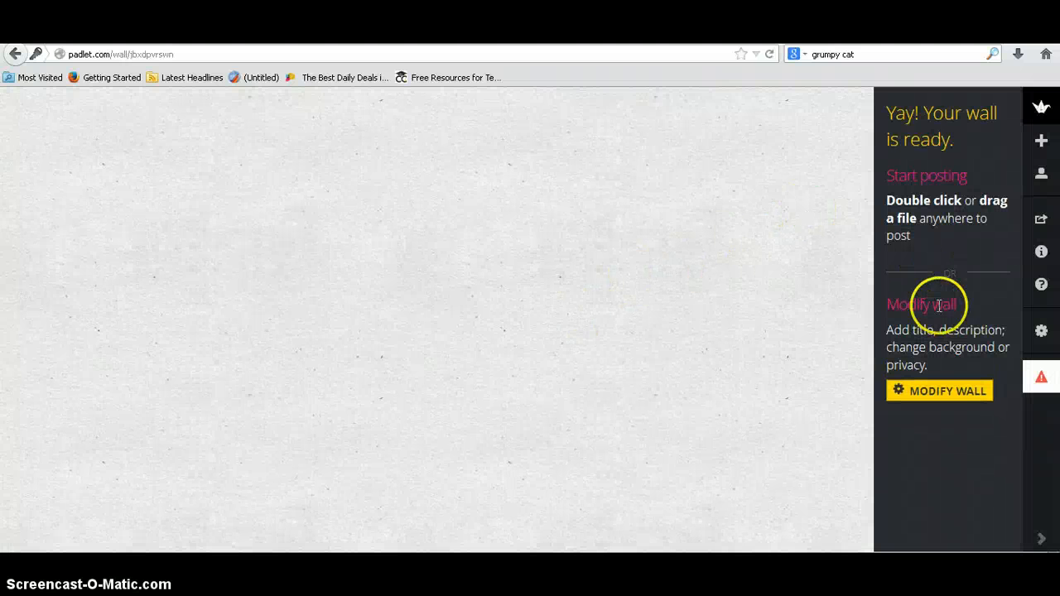
pyautogui.click(946, 391)
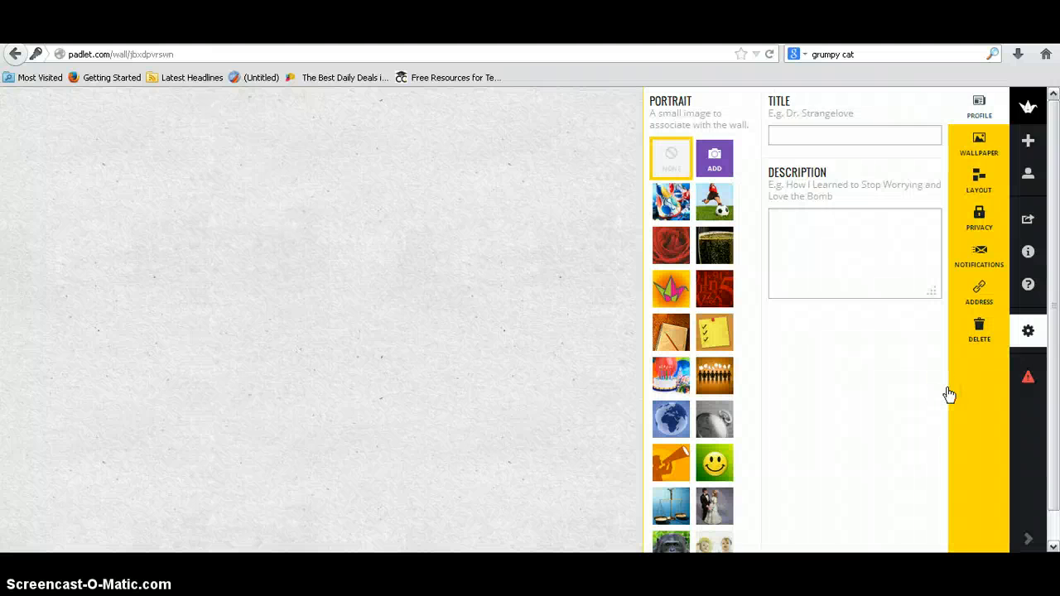
pyautogui.click(804, 142)
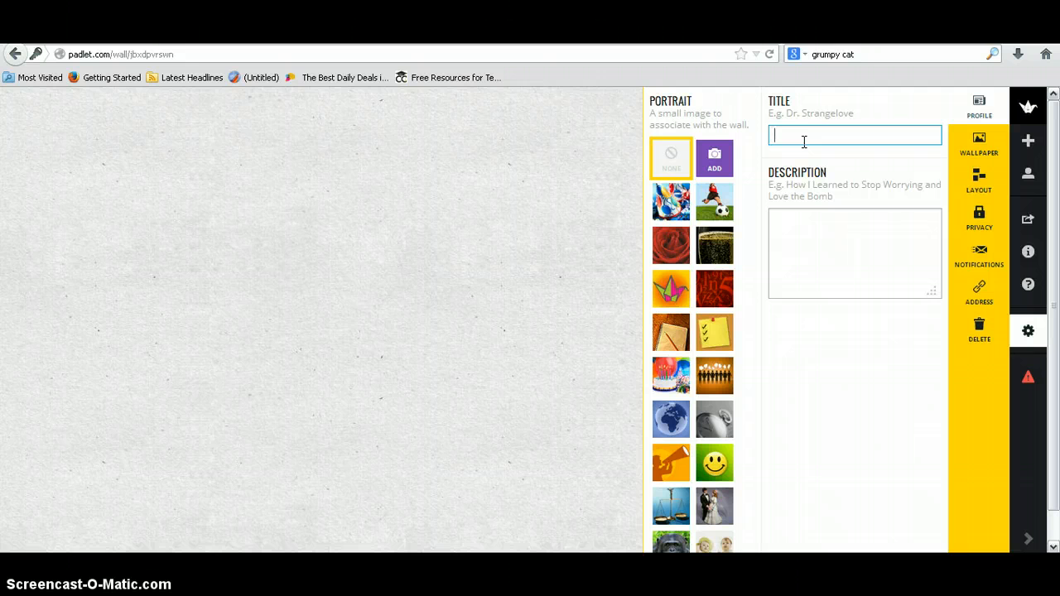
pyautogui.write('M')
pyautogui.press('BackSpace')
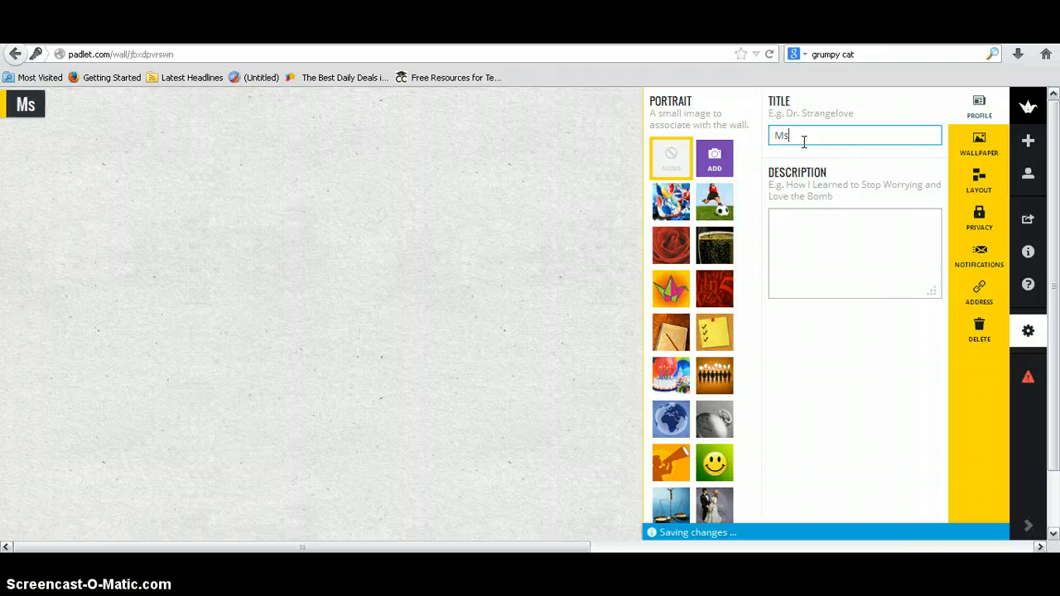
pyautogui.write('s. Bobey')
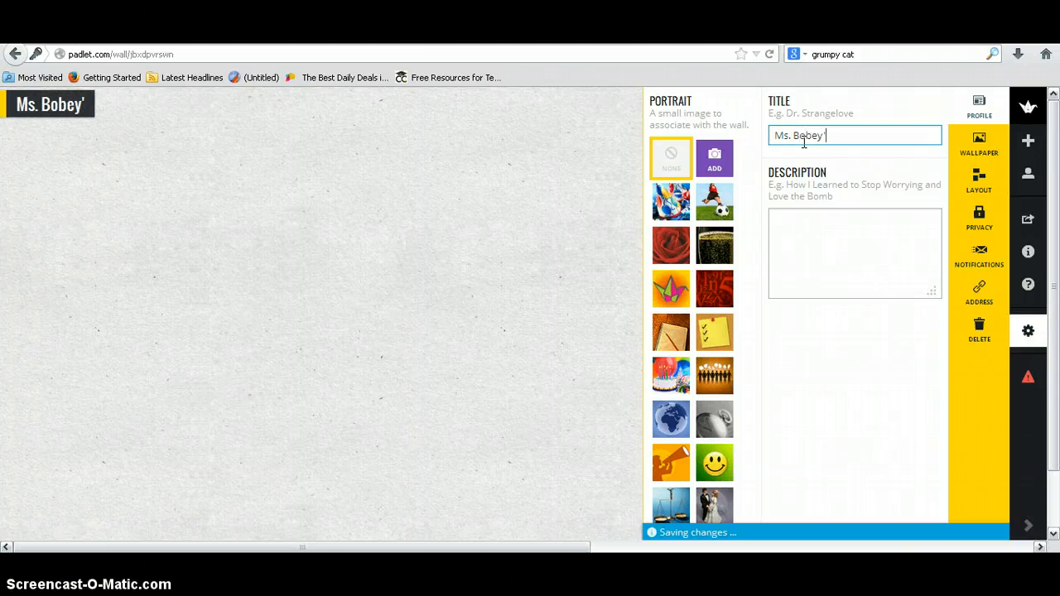
pyautogui.write("'S")
pyautogui.press('BackSpace')
pyautogui.write('s Wall')
# - Set the wall's description to "A Padlet Example"
pyautogui.click(816, 275)
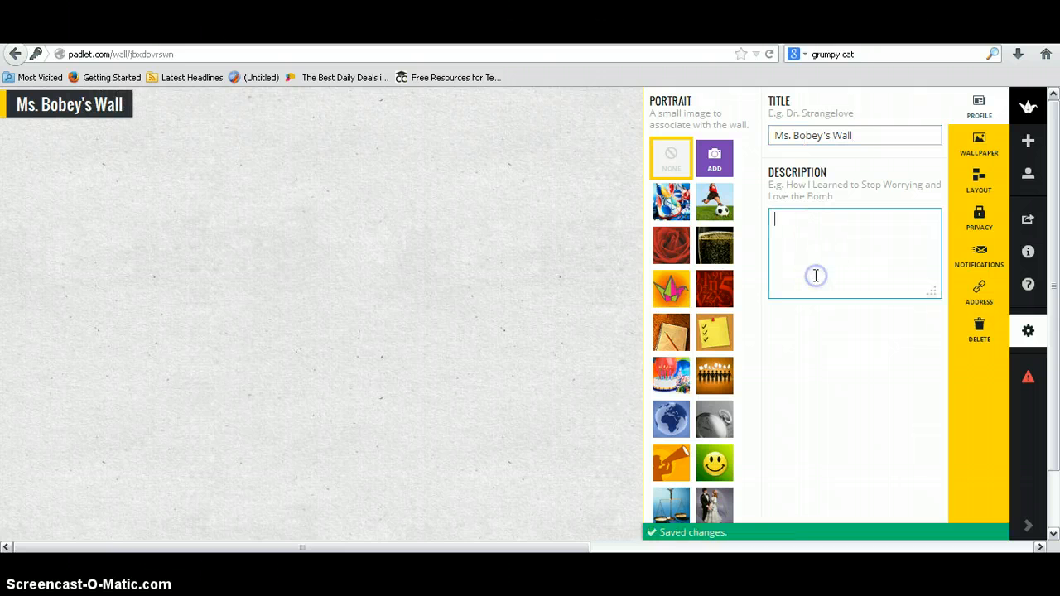
pyautogui.write('A Padlet Exampe')
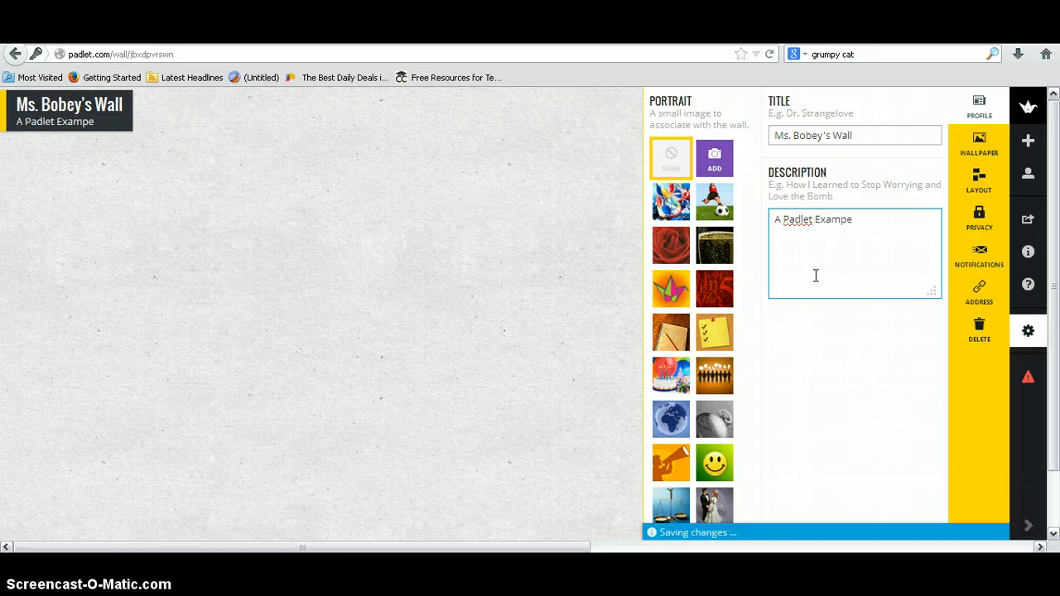
pyautogui.click(816, 274)
pyautogui.press('BackSpace')
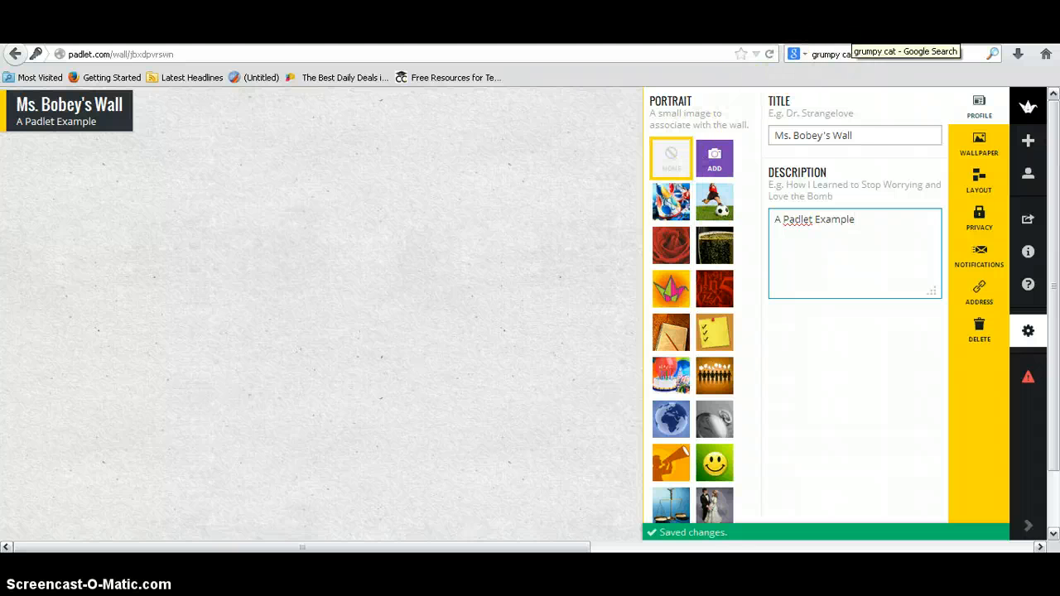
# - Start adding a custom wall portrait and copy the "This is my happy face" Grumpy Cat picture's address from its image information
pyautogui.click(706, 172)
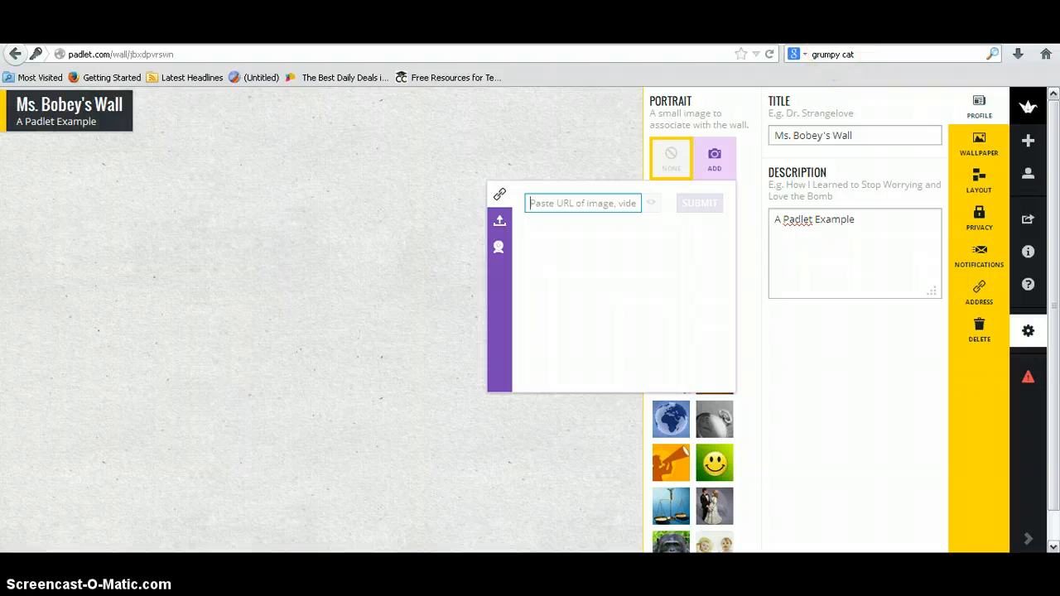
pyautogui.click(824, 36)
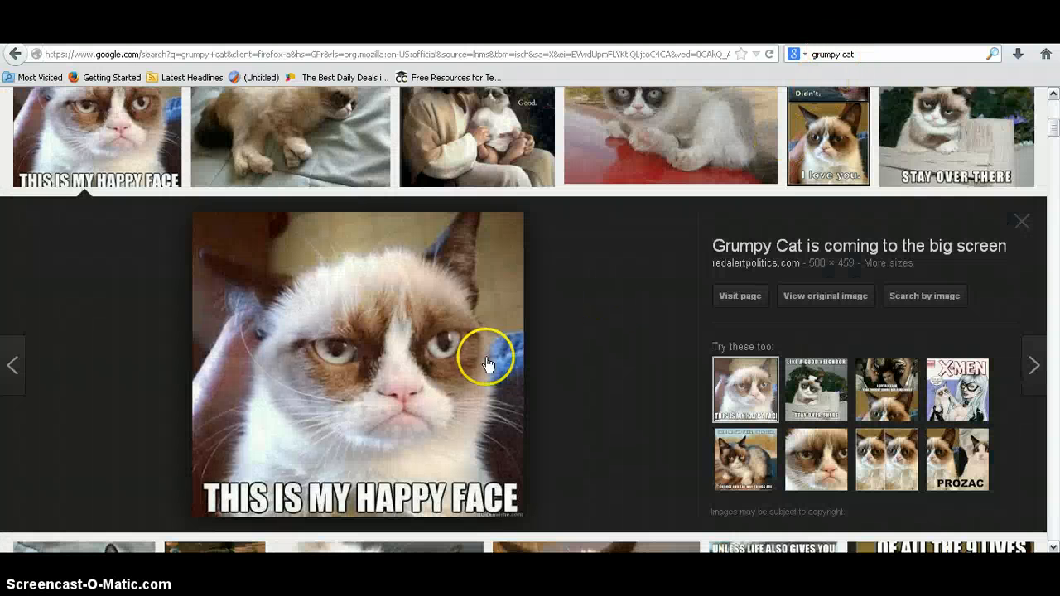
pyautogui.rightClick(391, 343)
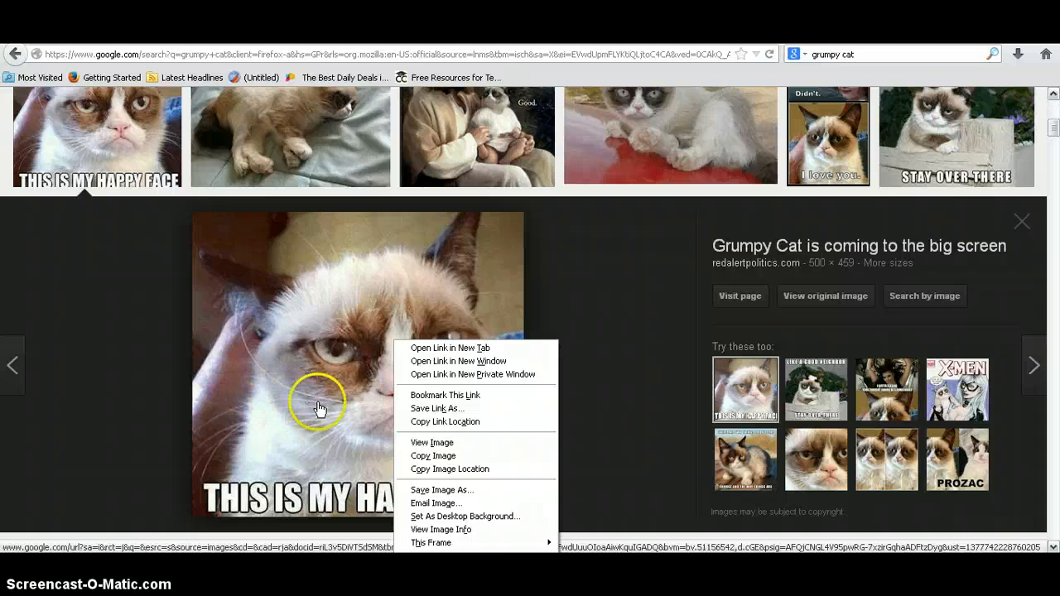
pyautogui.click(467, 530)
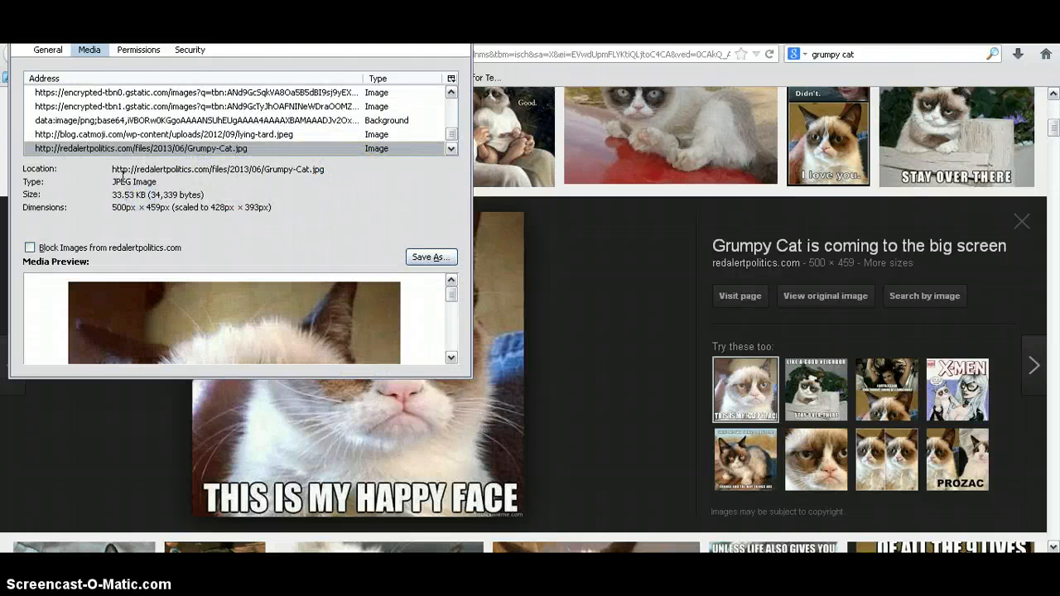
pyautogui.moveTo(109, 169); pyautogui.dragTo(351, 196)
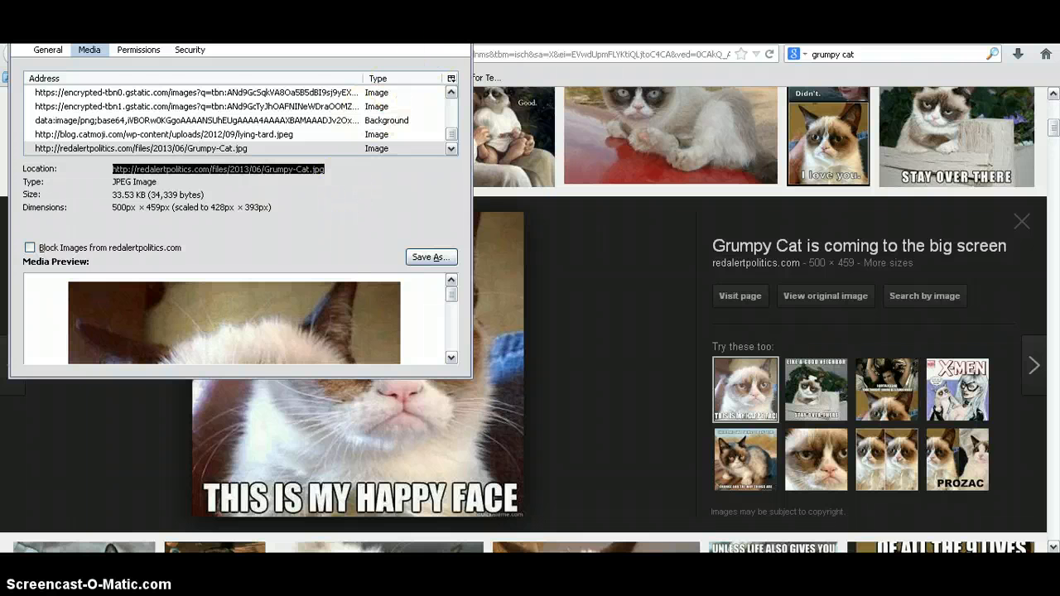
pyautogui.press('Escape')
# - Submit the copied Grumpy-Cat.jpg address as the wall's portrait and close the wall settings
pyautogui.hotkey('ctrl', 'Tab')
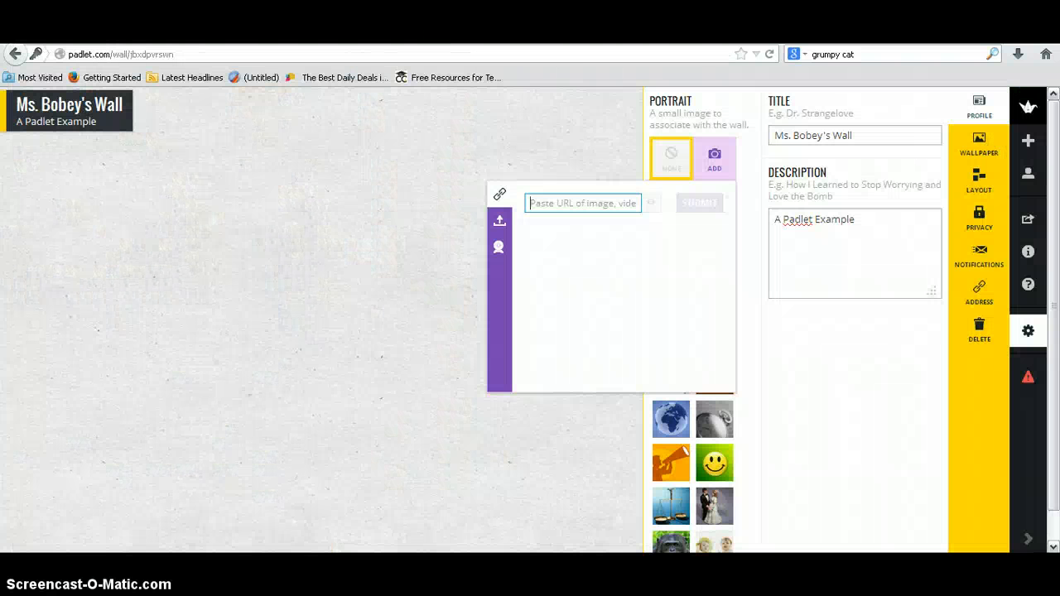
pyautogui.click(560, 199)
pyautogui.hotkey('ctrl', 'v')
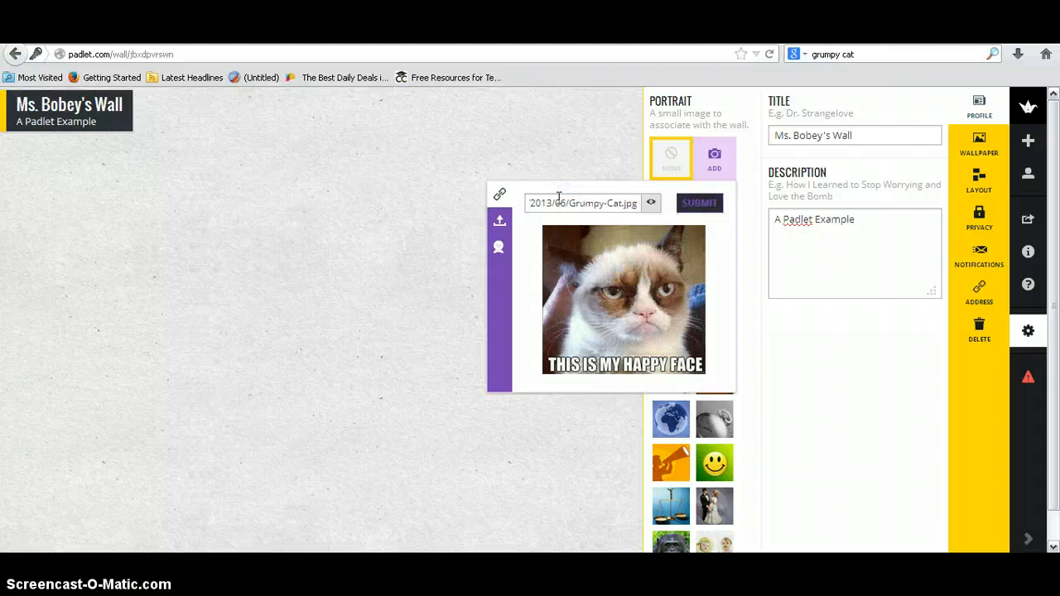
pyautogui.click(694, 209)
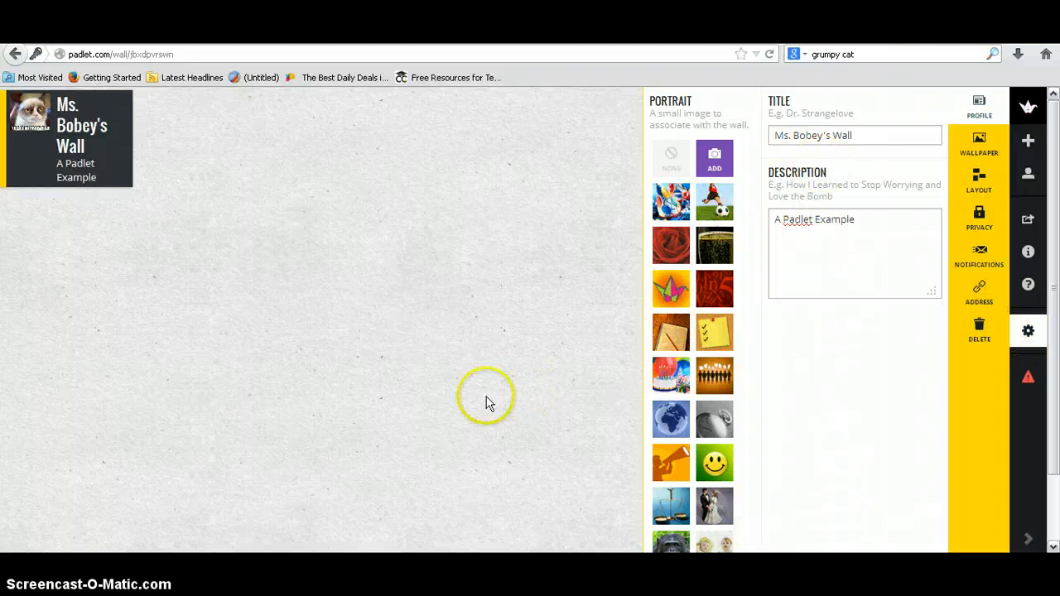
pyautogui.click(356, 371)
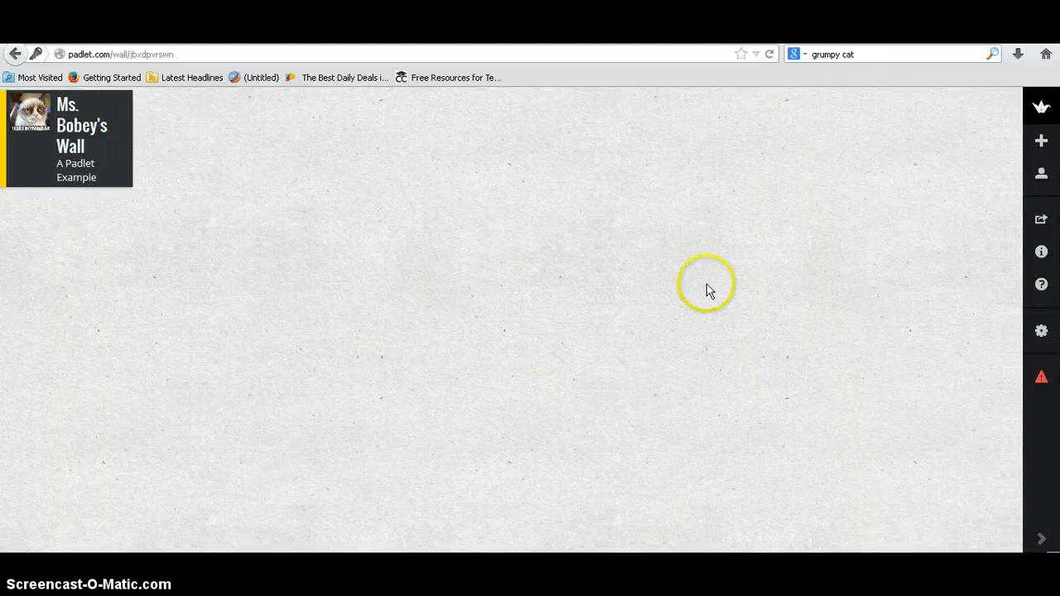
# - Add a post near the middle of the wall and attach a link to the Haiku Learning Leading Edge certification page
pyautogui.doubleClick(501, 246)
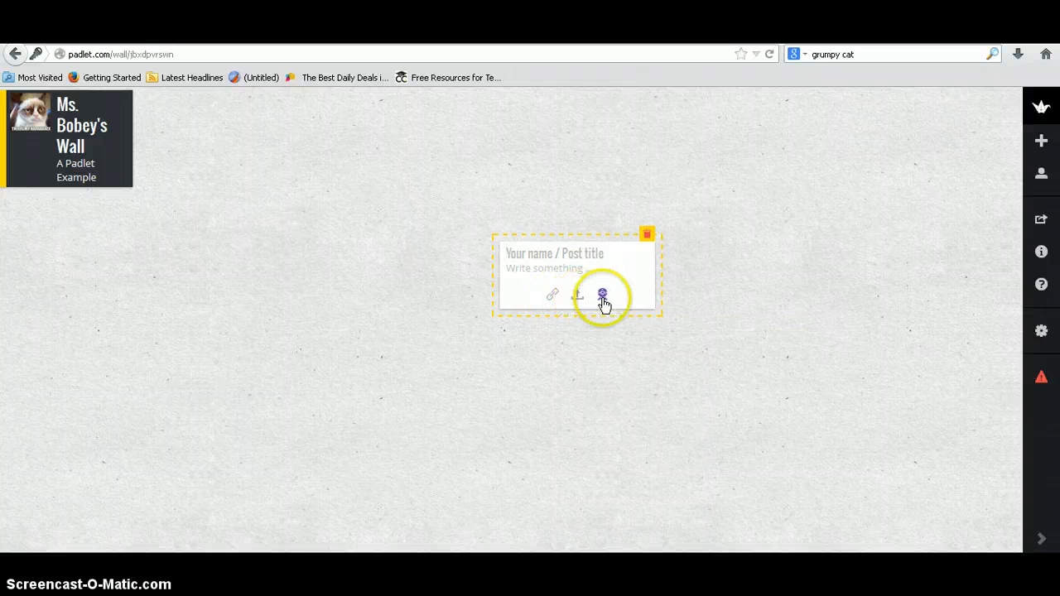
pyautogui.click(552, 295)
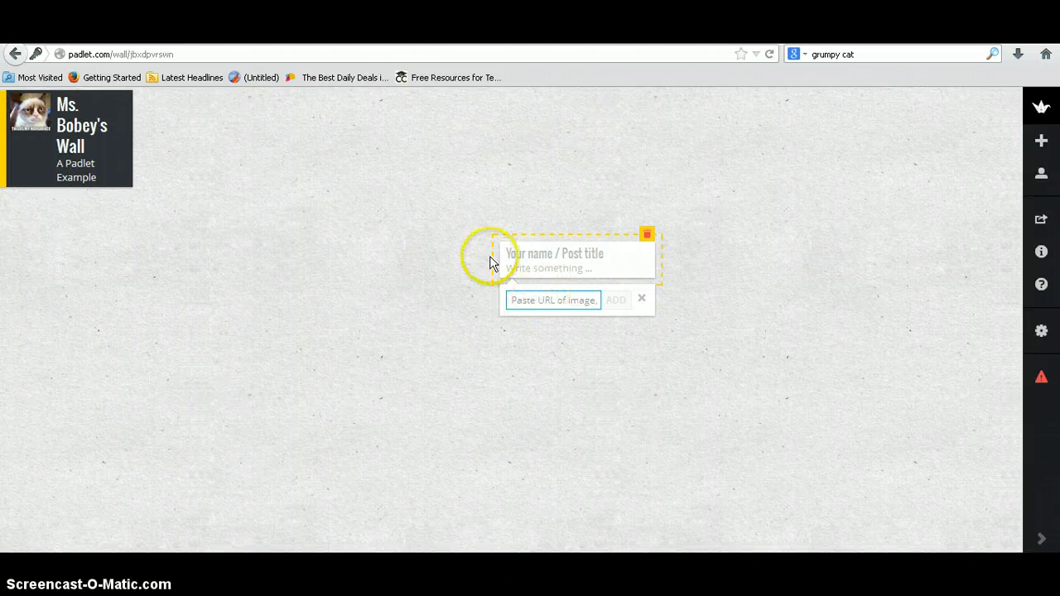
pyautogui.hotkey('ctrl', 'Tab')
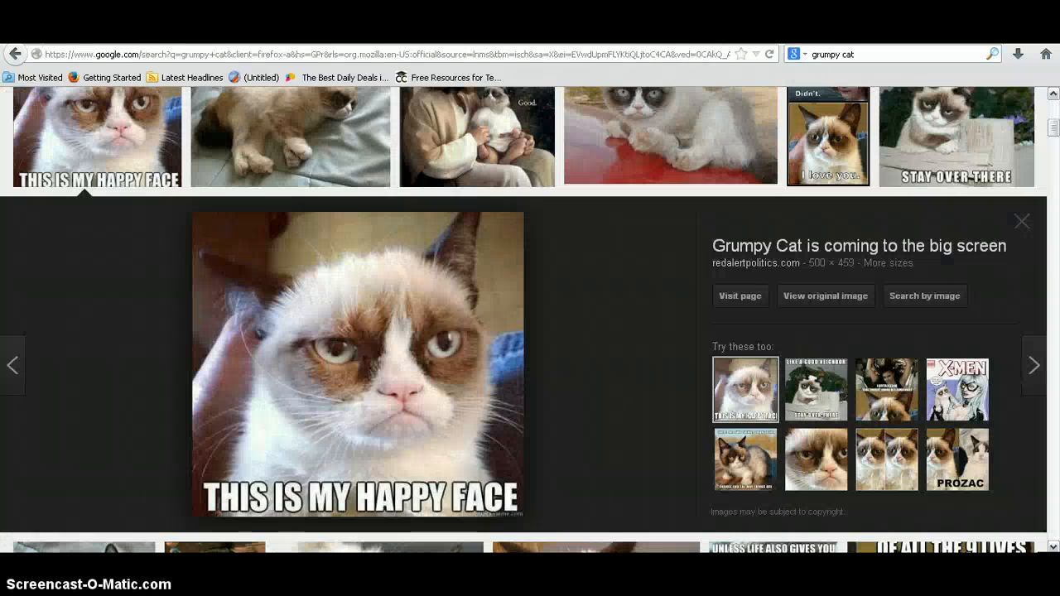
pyautogui.click(673, 55)
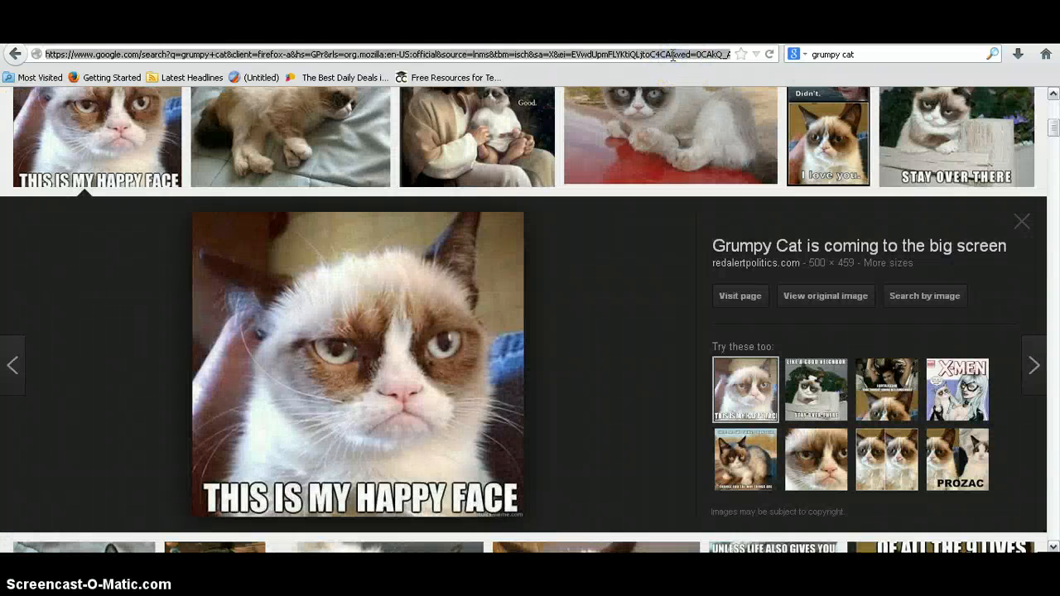
pyautogui.write('ha')
pyautogui.press('Down')
pyautogui.press('Return')
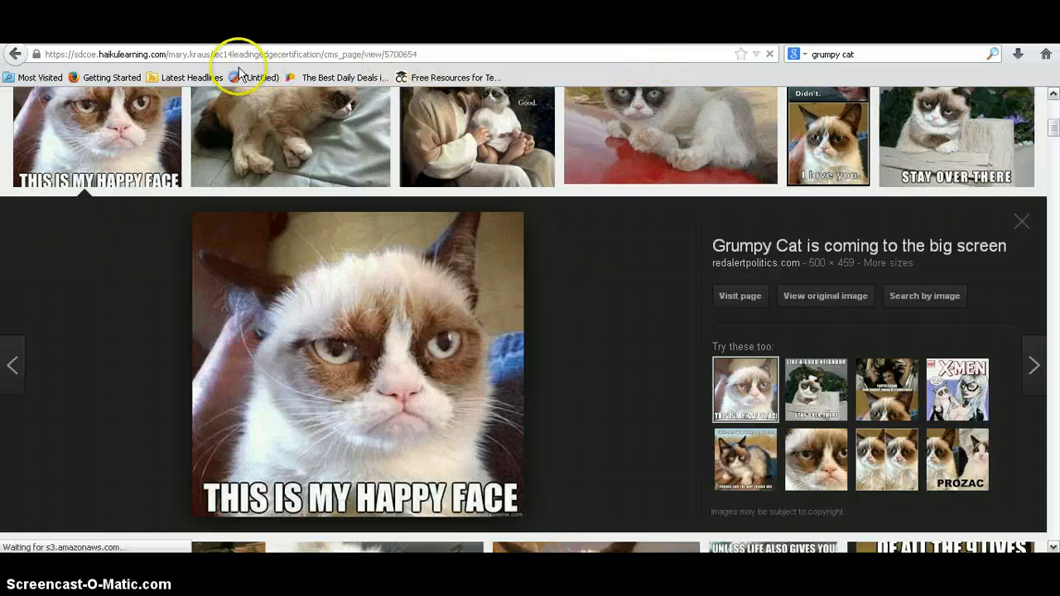
pyautogui.click(283, 54)
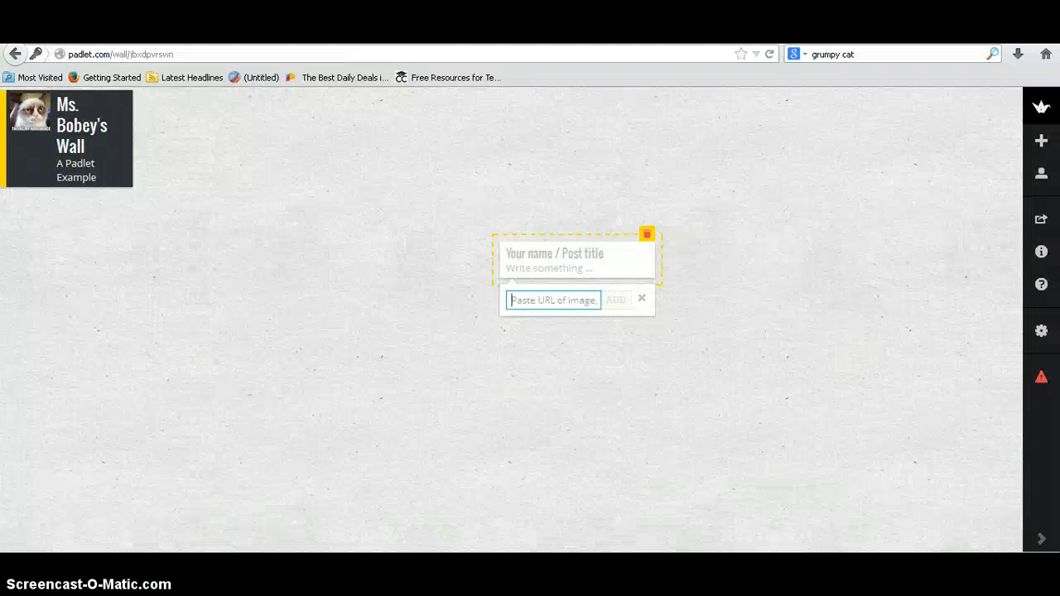
pyautogui.click(516, 304)
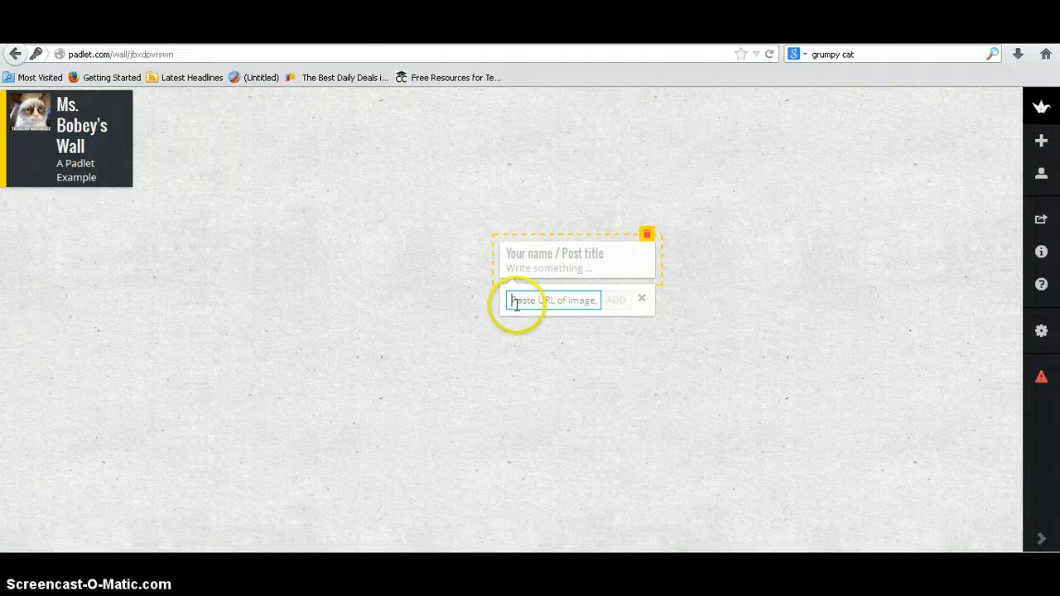
pyautogui.hotkey('ctrl', 'v')
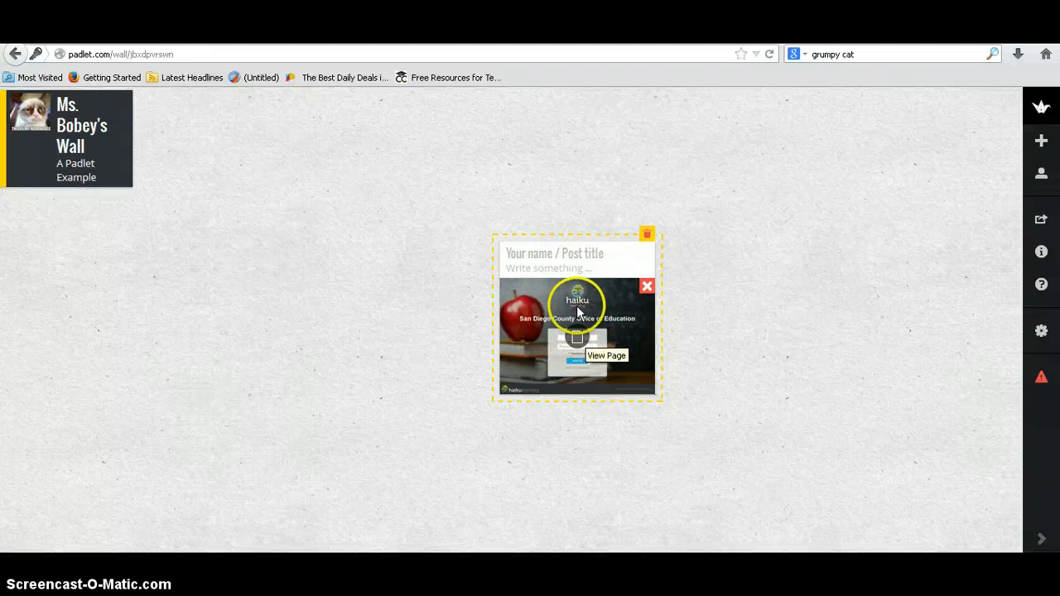
# - Title the post "LEC 14: Haiku" and write below it that this is where the teacher does her homework
pyautogui.click(560, 258)
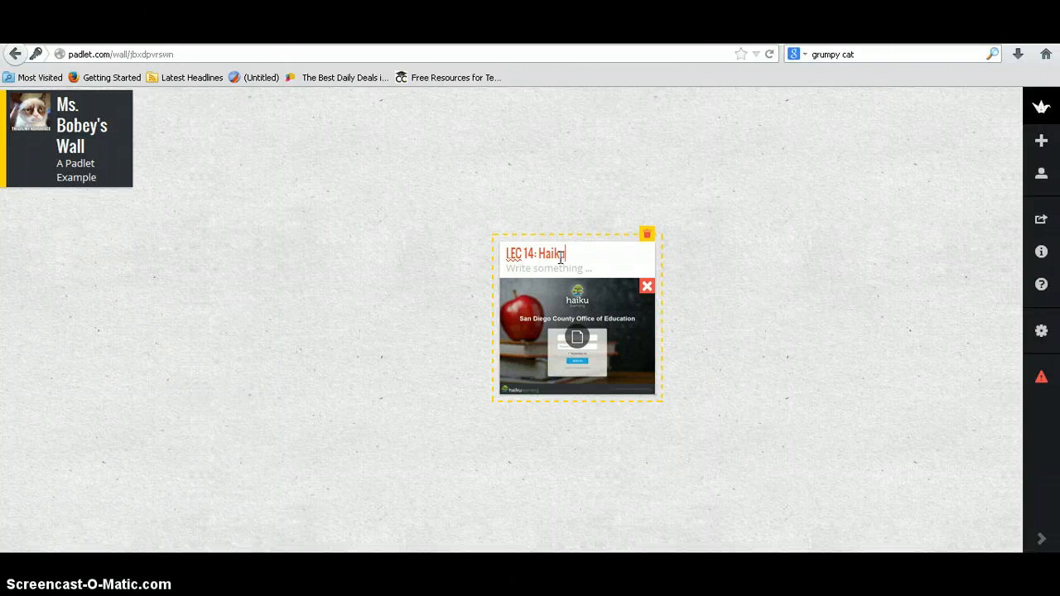
pyautogui.write('u')
pyautogui.click(561, 265)
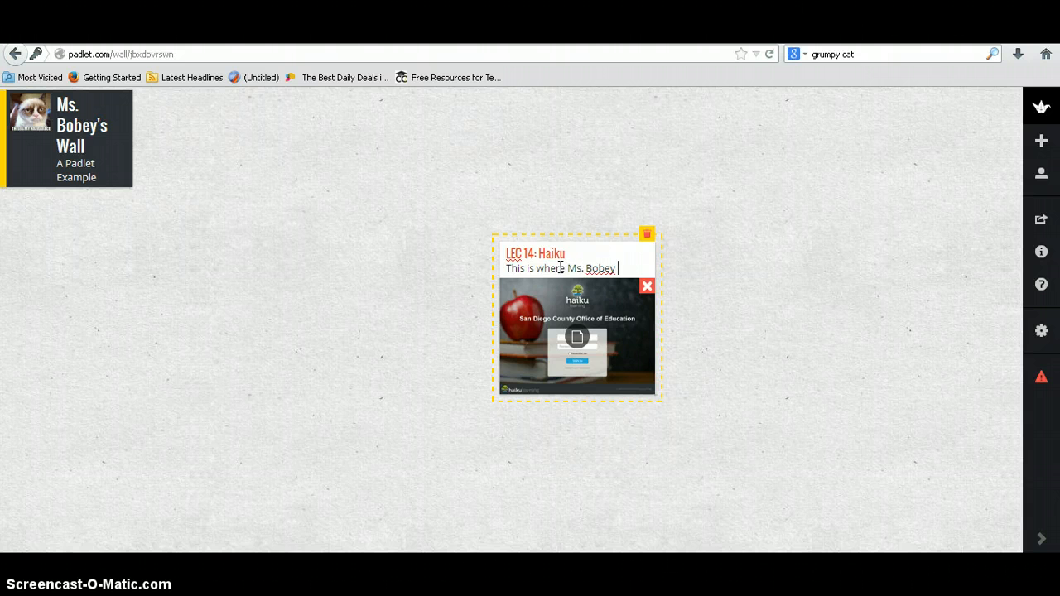
pyautogui.write('er homework.')
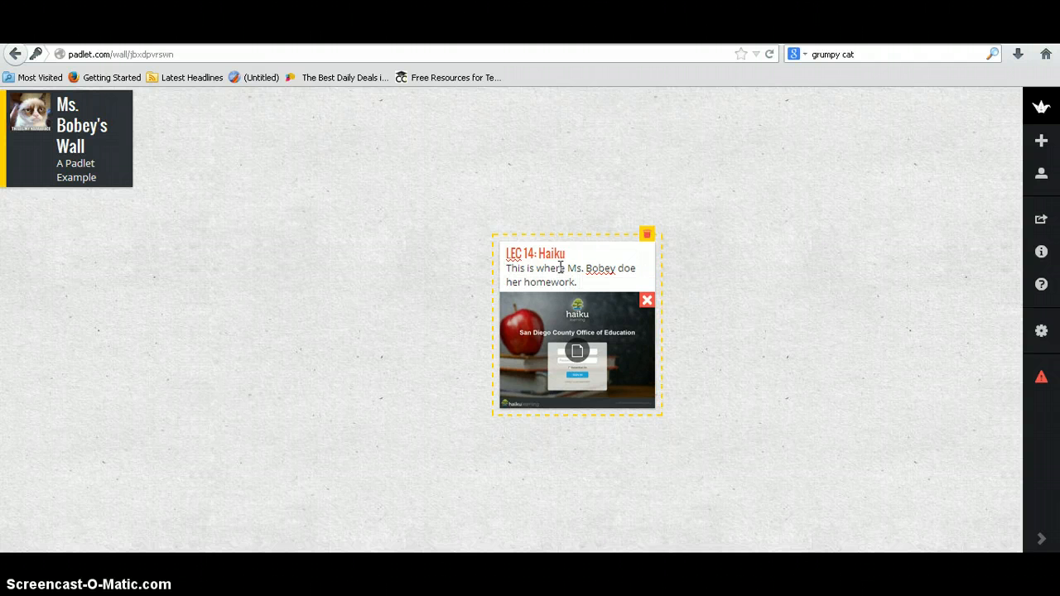
pyautogui.click(734, 304)
# - Correct "doe" to "does" in the post's text and move the post toward the wall's left side, below the wall title
pyautogui.moveTo(612, 273)
pyautogui.mouseDown()
pyautogui.moveTo(279, 303)
pyautogui.moveTo(485, 291)
pyautogui.mouseUp()
pyautogui.click(502, 336)
pyautogui.click(501, 258)
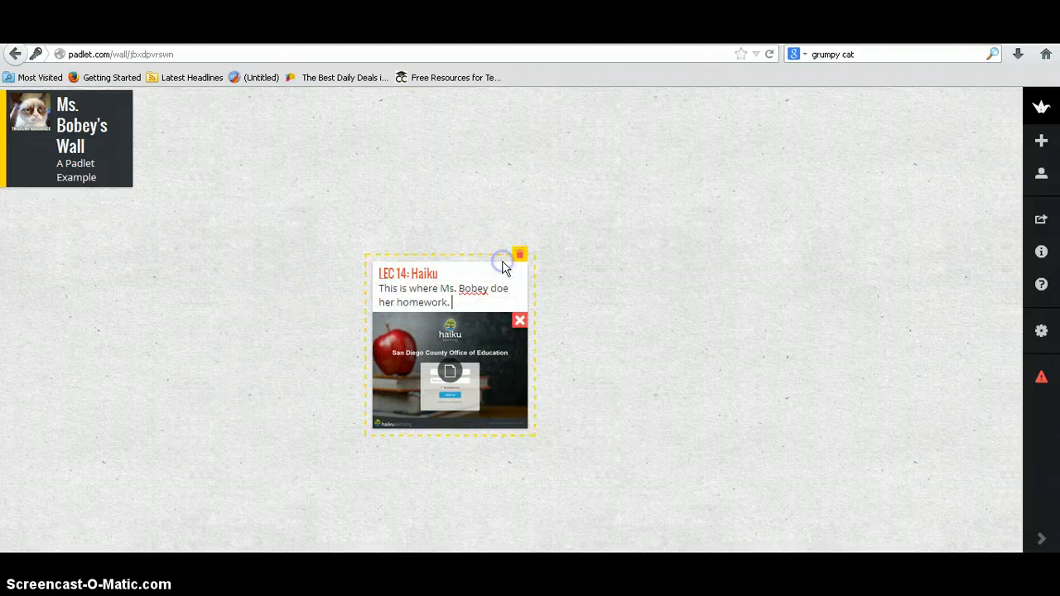
pyautogui.click(509, 292)
pyautogui.write('s')
pyautogui.click(612, 311)
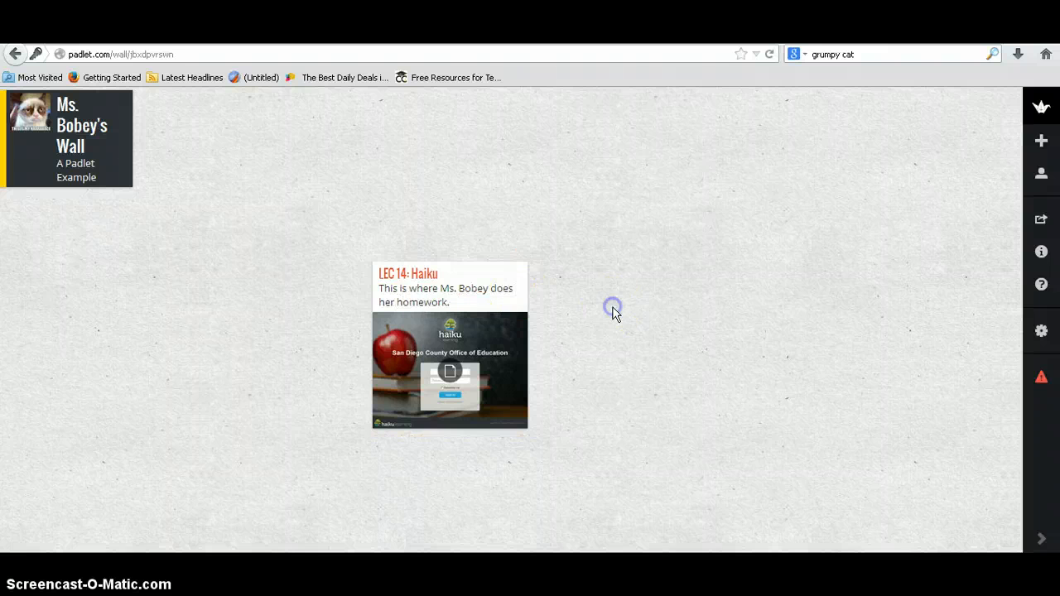
pyautogui.moveTo(468, 298); pyautogui.dragTo(250, 308)
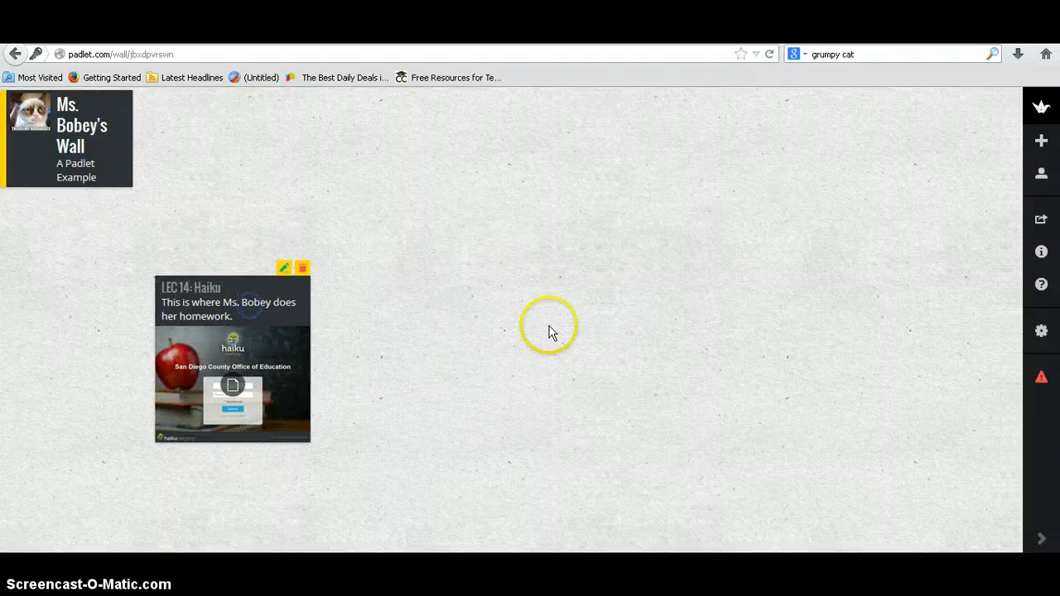
# - Add a post near the upper middle of the wall and upload the Prezi rubric document from the Desktop to it
pyautogui.doubleClick(488, 205)
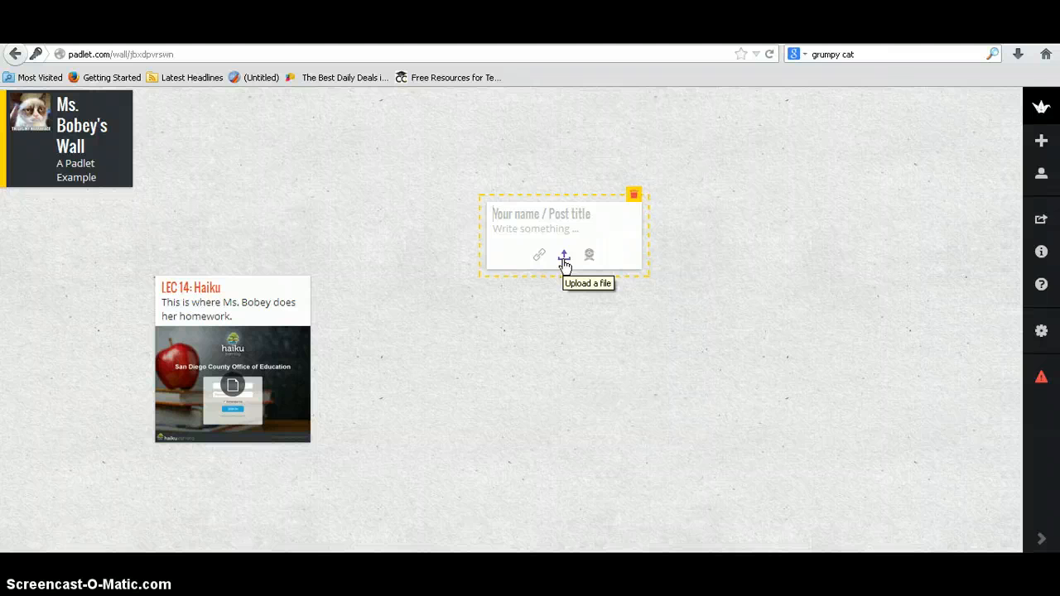
pyautogui.click(563, 262)
pyautogui.click(559, 277)
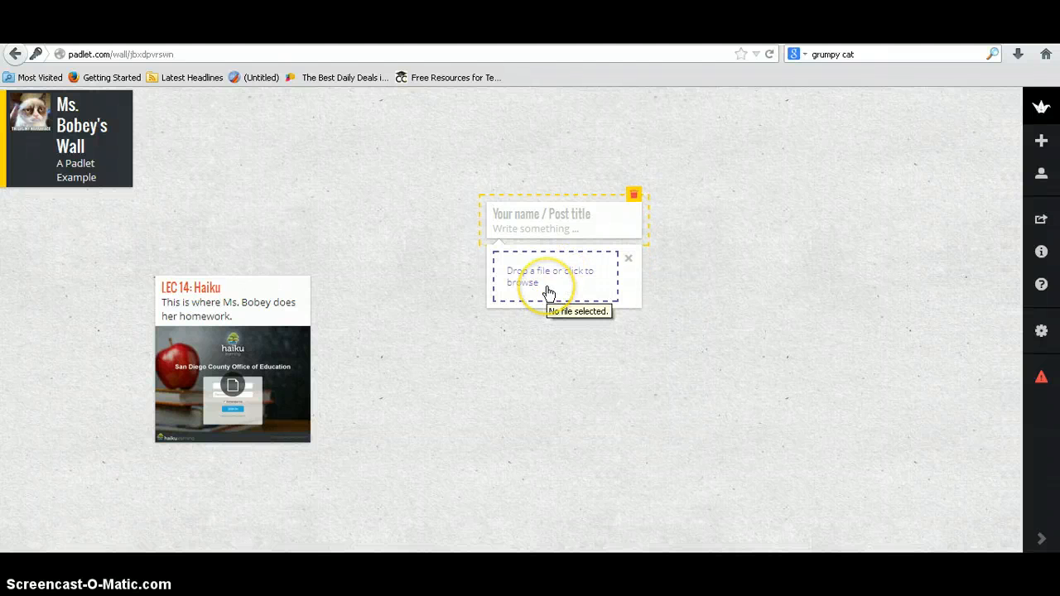
pyautogui.click(547, 293)
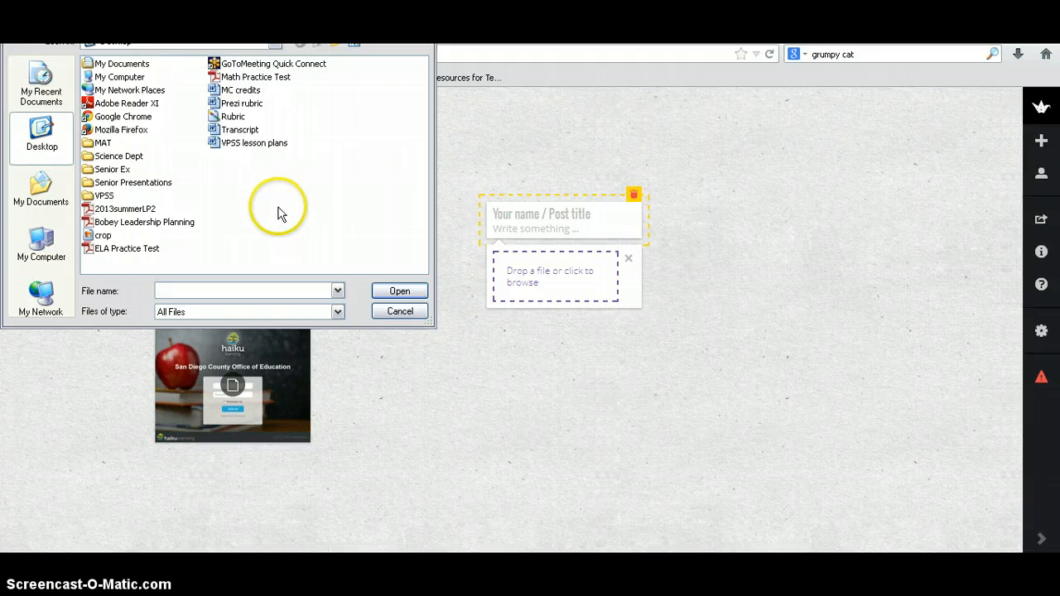
pyautogui.click(234, 105)
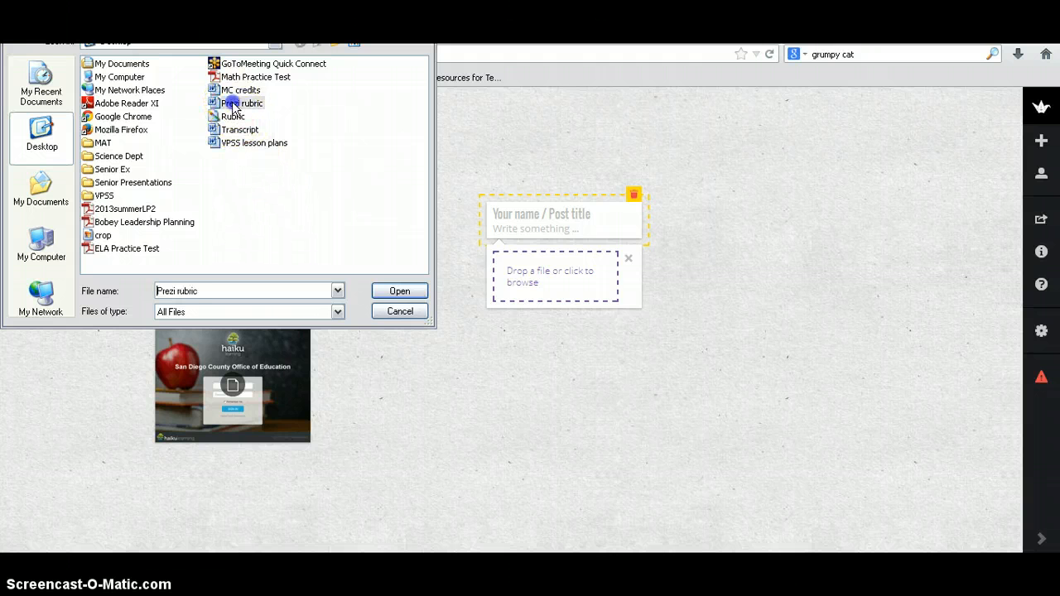
pyautogui.click(396, 290)
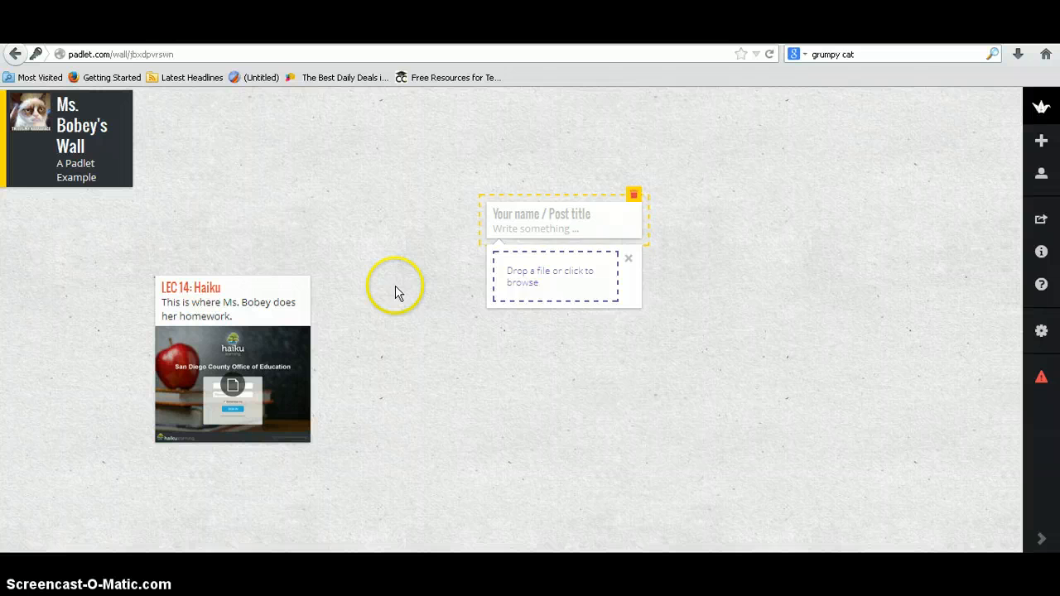
# - Title the post "Prezi Rubric", write "A rubric students use to create Prezis." below it, and move the post slightly up and left
pyautogui.click(559, 213)
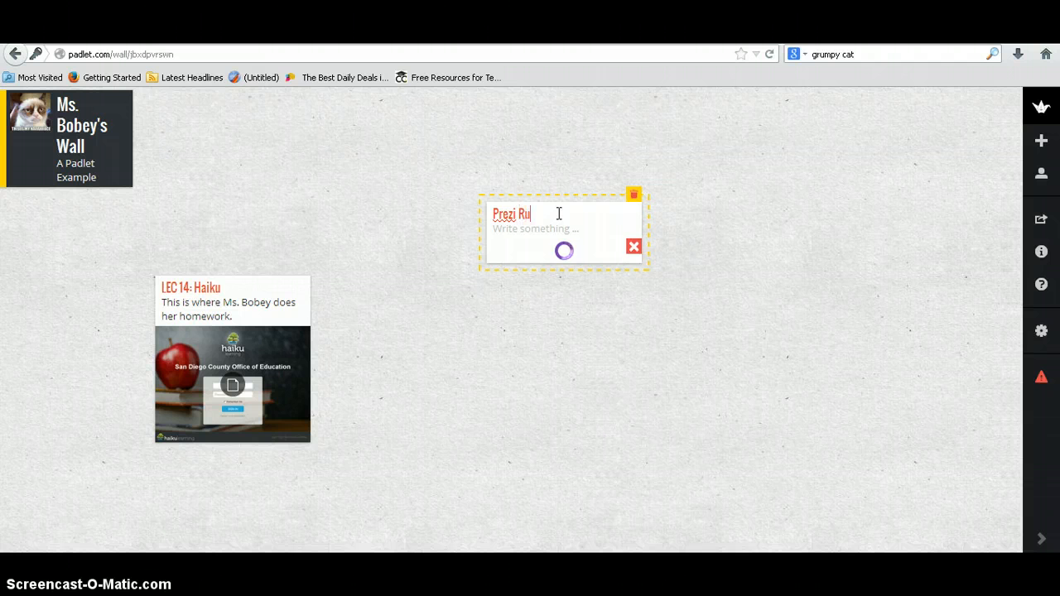
pyautogui.write('ic')
pyautogui.click(538, 226)
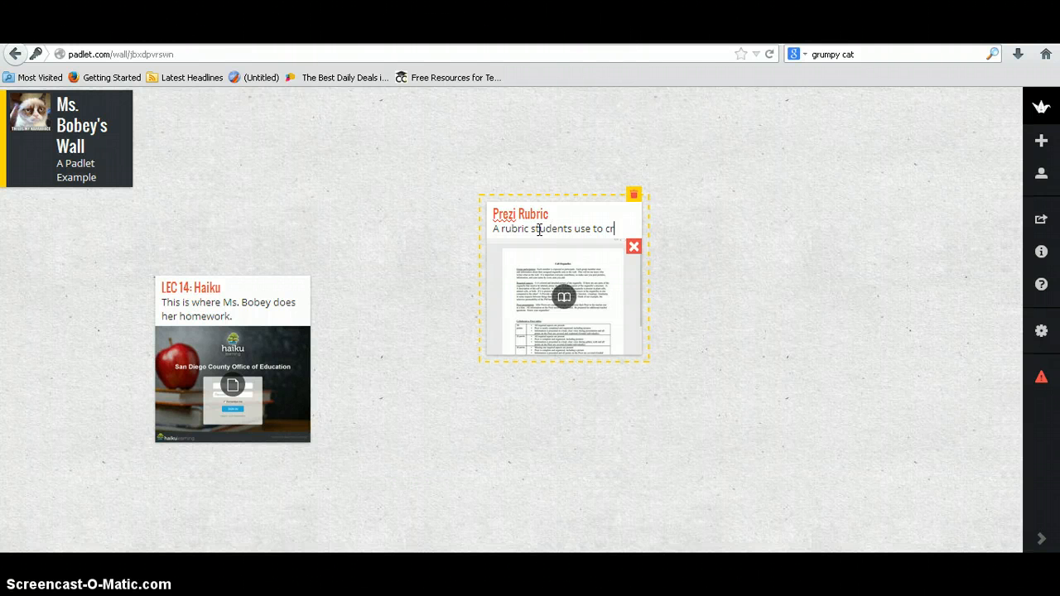
pyautogui.write('eate Prezis.')
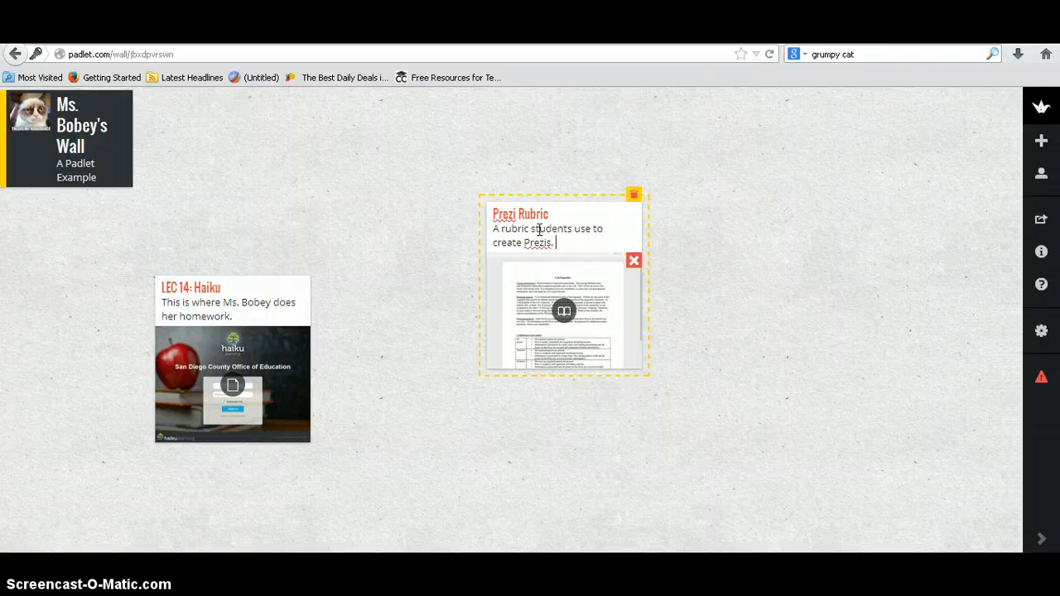
pyautogui.click(814, 264)
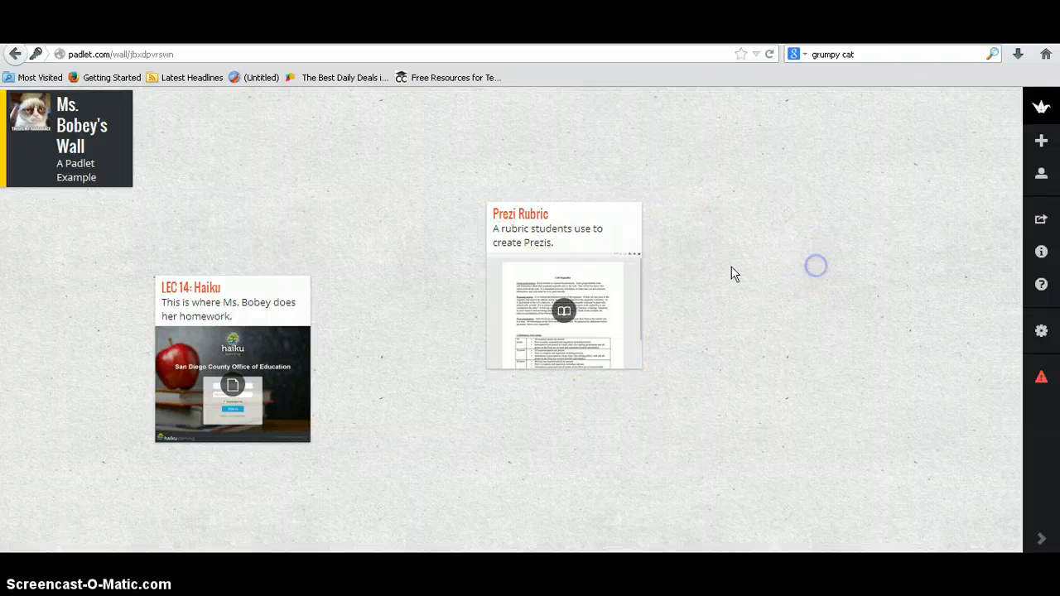
pyautogui.moveTo(577, 237); pyautogui.dragTo(516, 196)
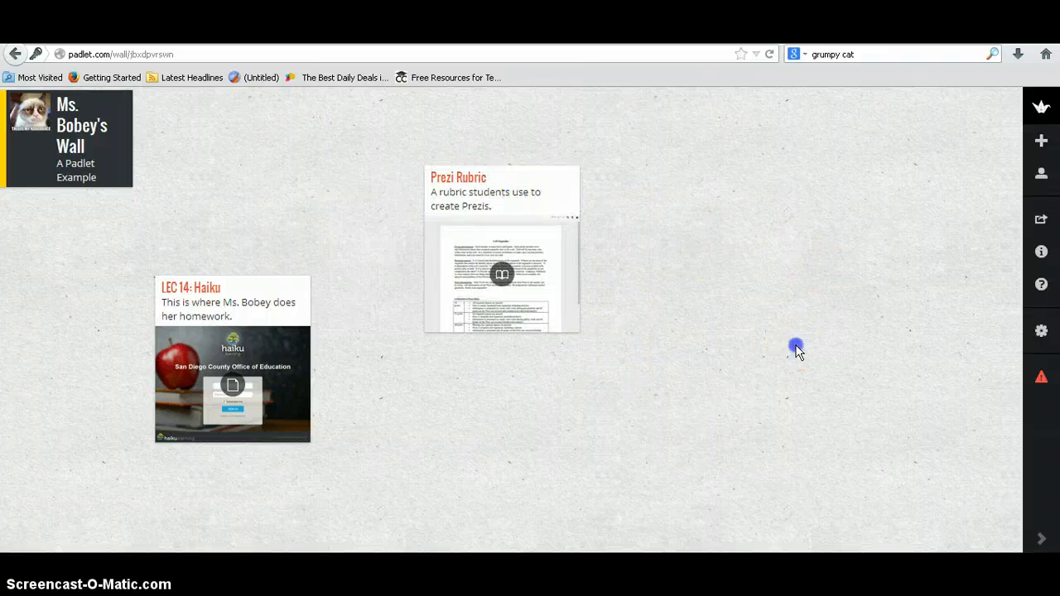
# - Add a post to the right of the Prezi Rubric post and start a webcam capture in it, allowing camera access
pyautogui.rightClick(684, 299)
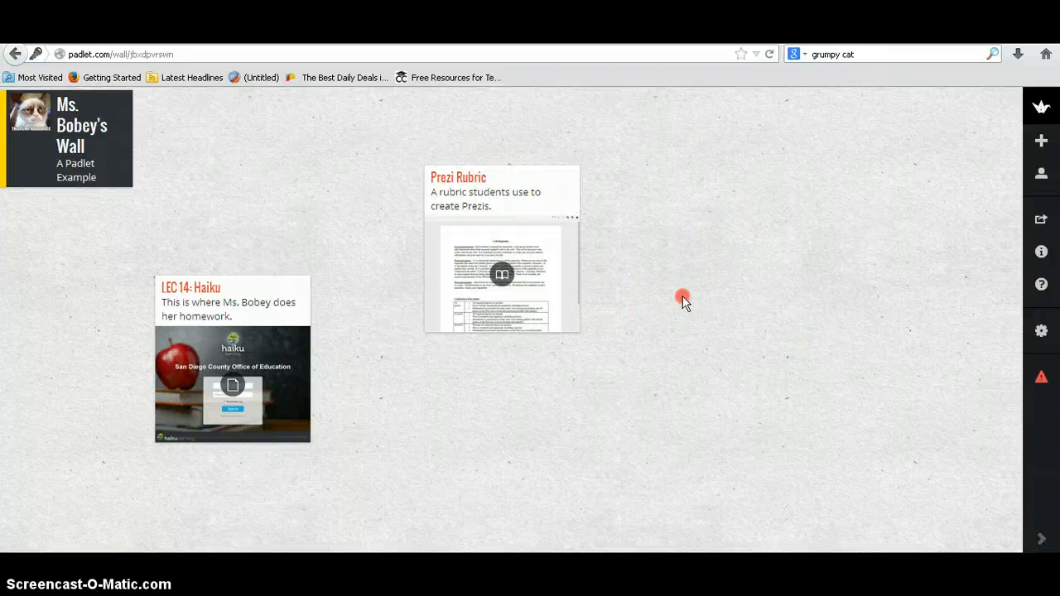
pyautogui.click(652, 356)
pyautogui.doubleClick(794, 339)
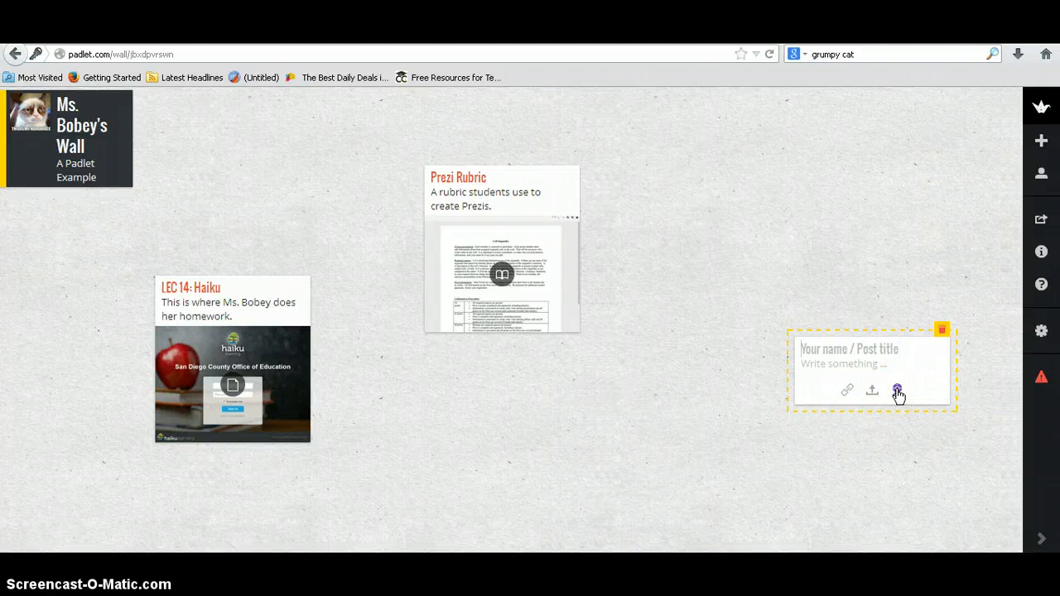
pyautogui.click(897, 391)
pyautogui.click(870, 350)
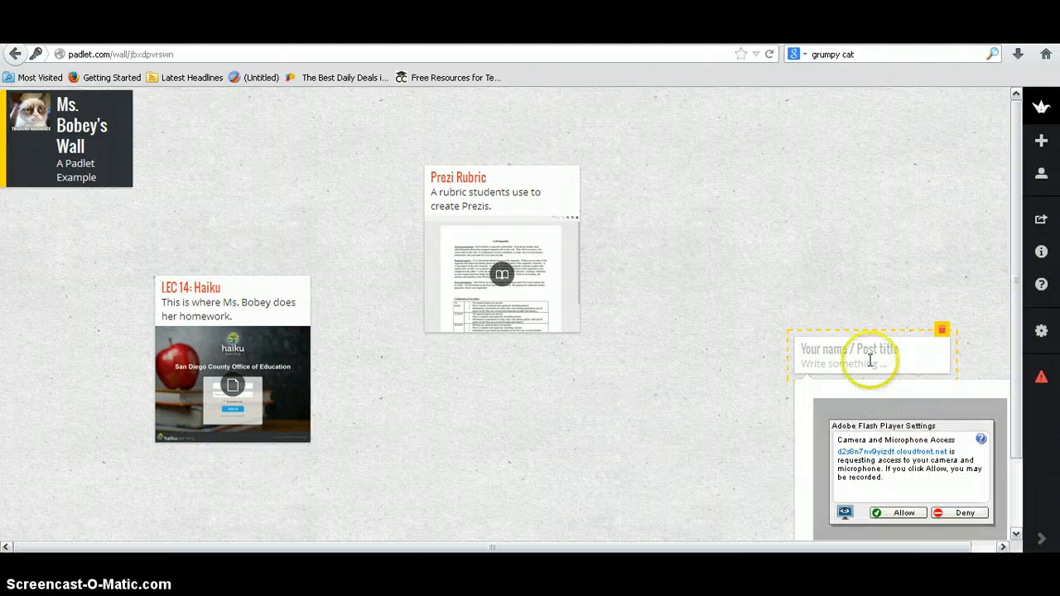
pyautogui.moveTo(853, 344); pyautogui.dragTo(768, 198)
pyautogui.click(825, 370)
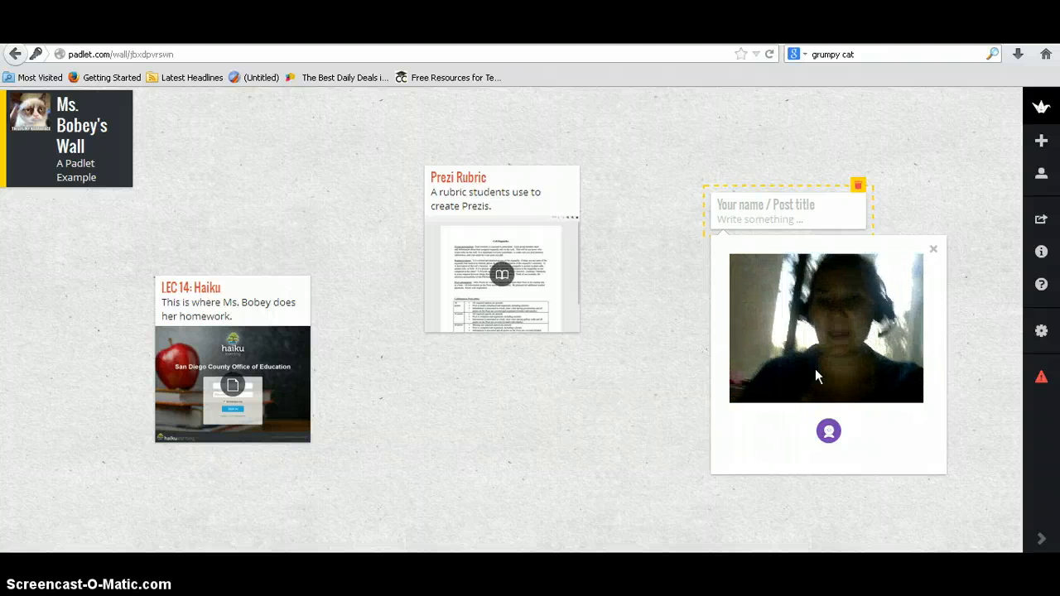
pyautogui.click(839, 378)
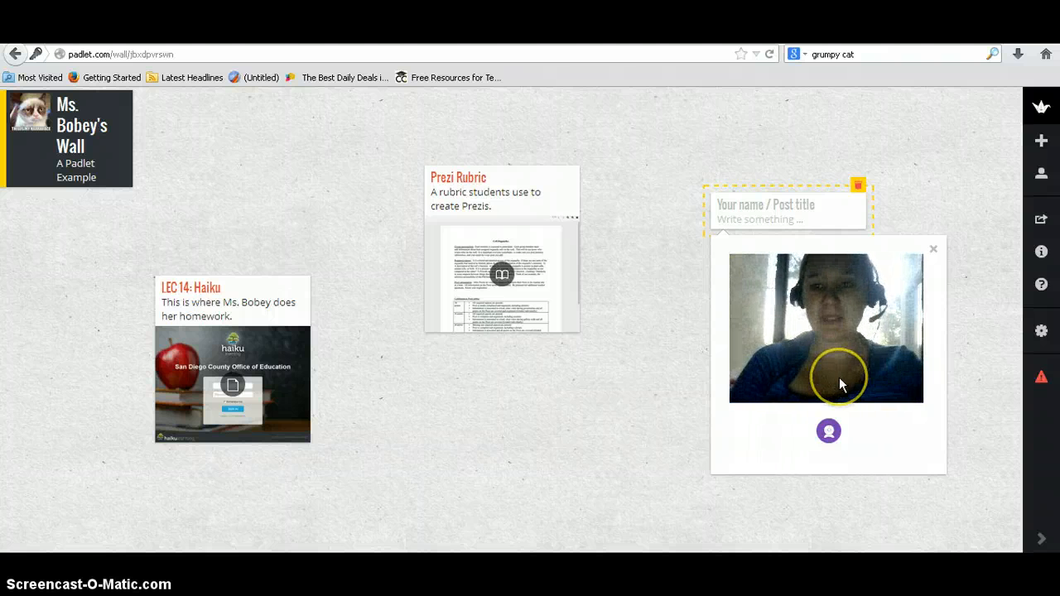
# - Take the webcam photo and caption the post with the teacher's name as title and "Ms. B creating her wall." as text
pyautogui.click(828, 429)
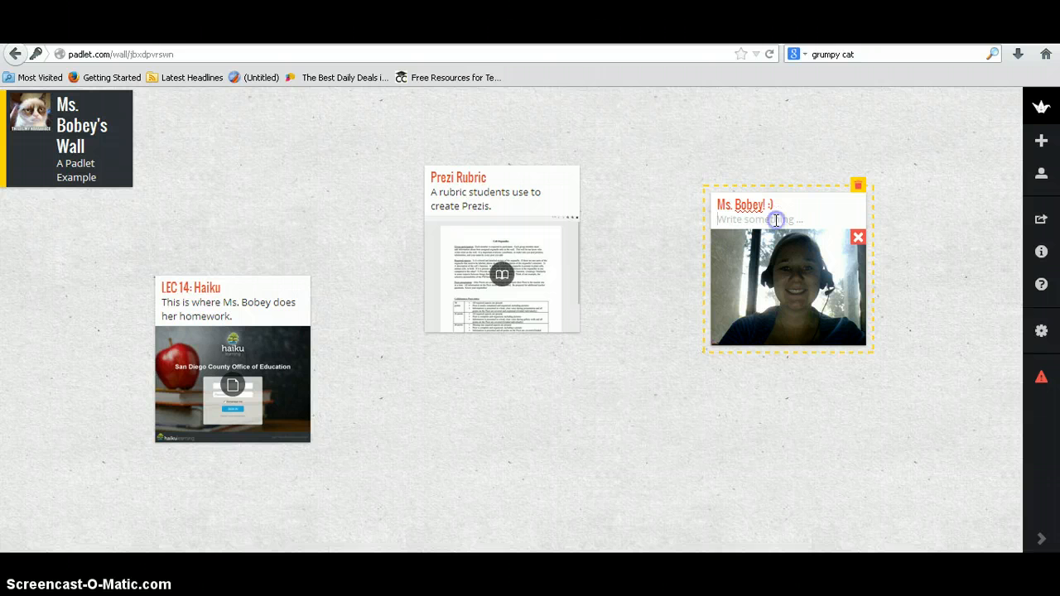
pyautogui.write('Ms. B creating her wall.')
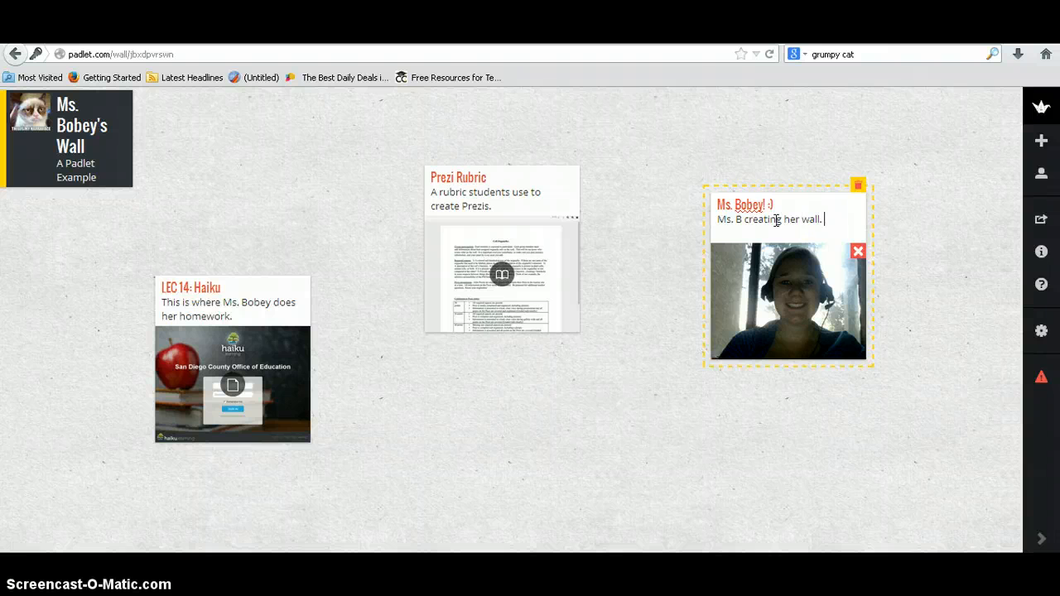
pyautogui.click(627, 354)
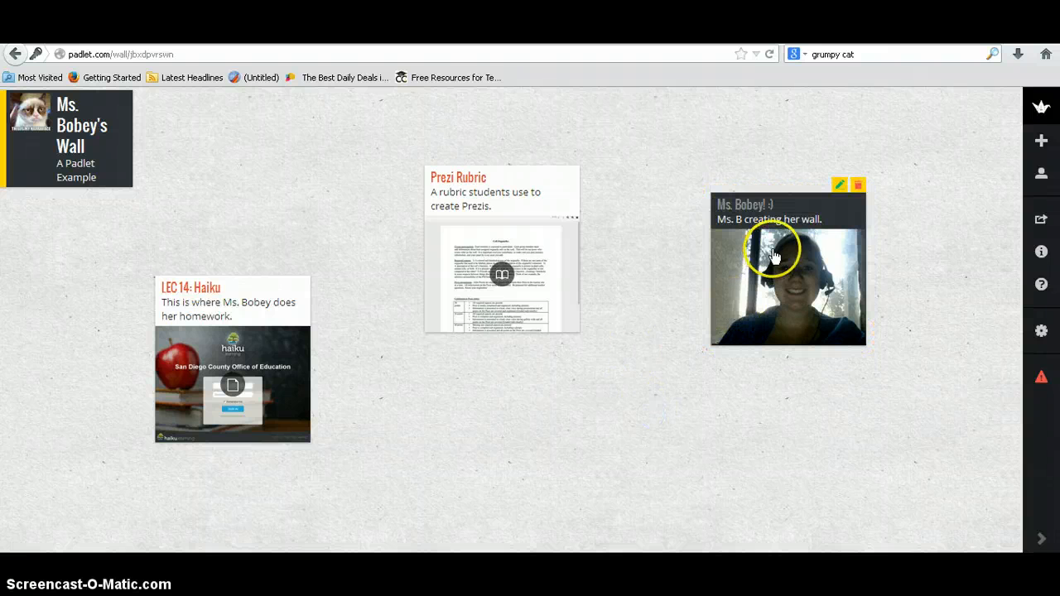
# - Move the webcam photo post lower on the wall and place the Prezi Rubric post above it
pyautogui.moveTo(768, 224); pyautogui.dragTo(691, 390)
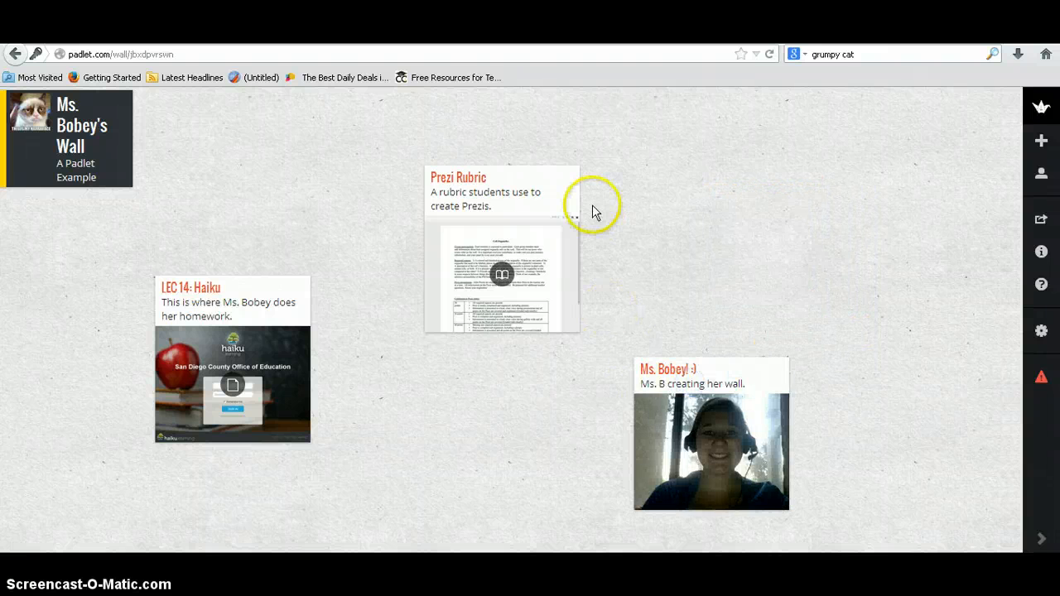
pyautogui.moveTo(554, 185); pyautogui.dragTo(720, 165)
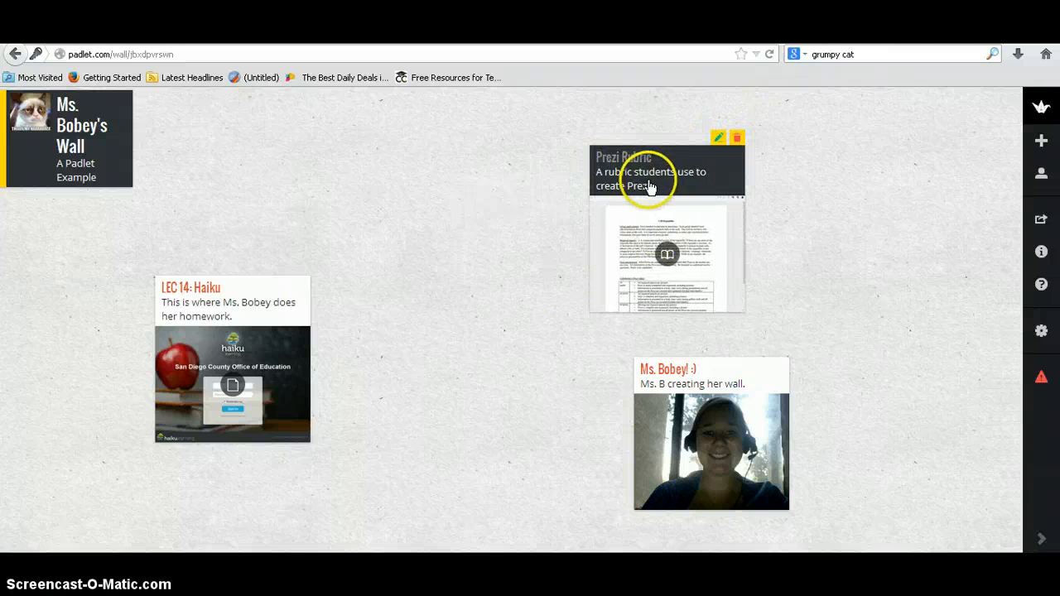
pyautogui.click(718, 137)
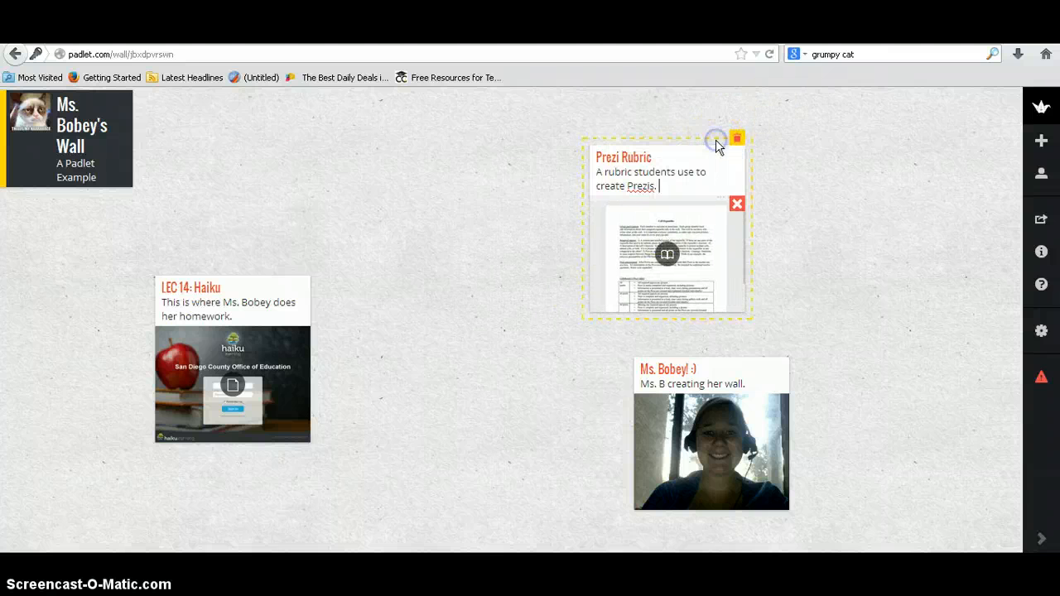
pyautogui.click(633, 156)
pyautogui.moveTo(660, 186); pyautogui.dragTo(593, 169)
pyautogui.click(828, 227)
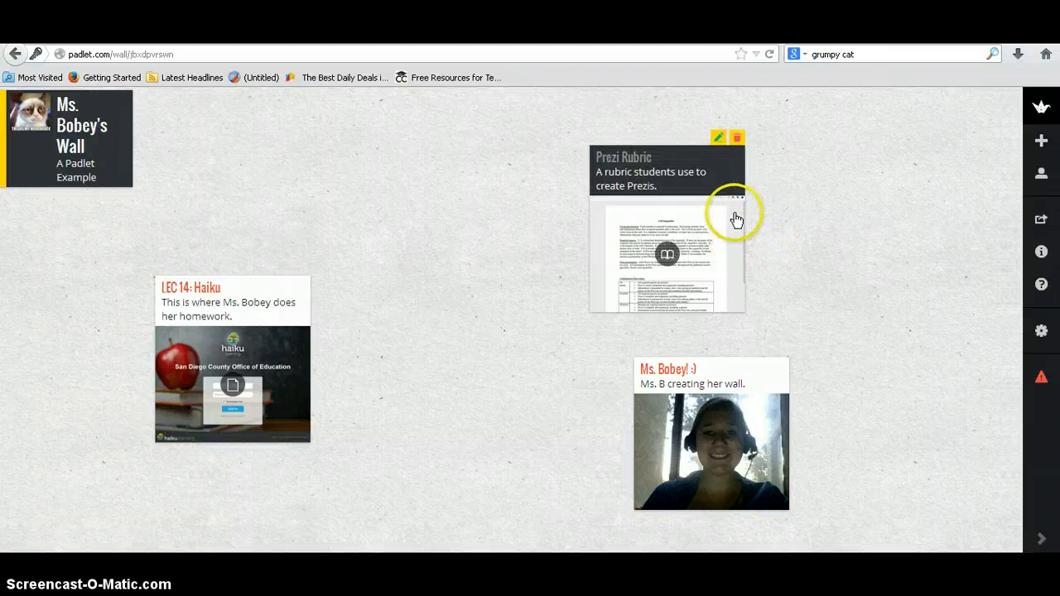
pyautogui.click(715, 142)
pyautogui.click(737, 205)
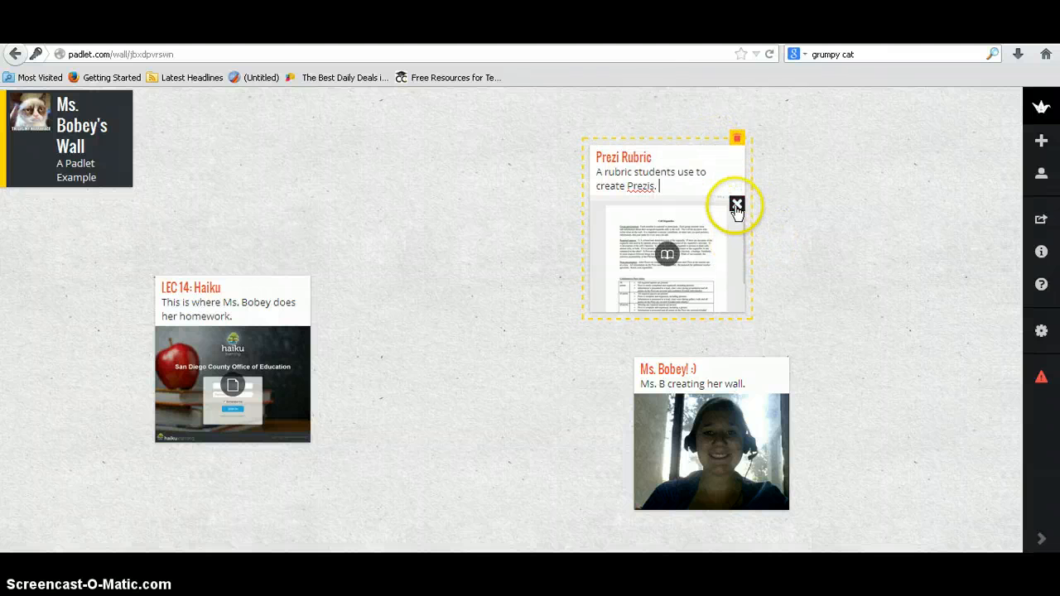
pyautogui.click(791, 116)
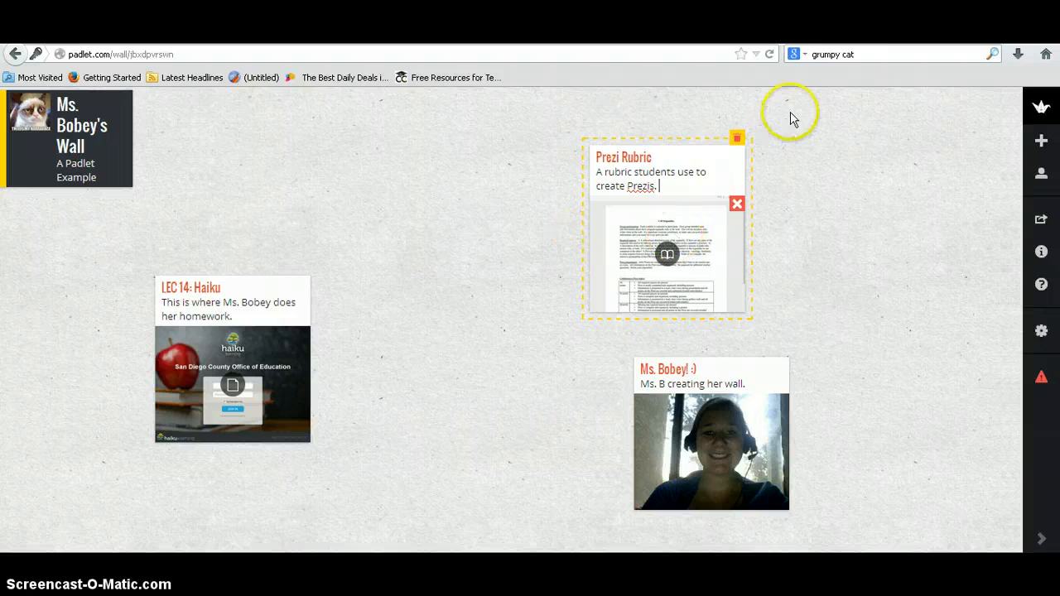
# - Move the Prezi Rubric post back to the wall's upper middle and place the webcam photo post just right of it
pyautogui.moveTo(666, 176); pyautogui.dragTo(482, 195)
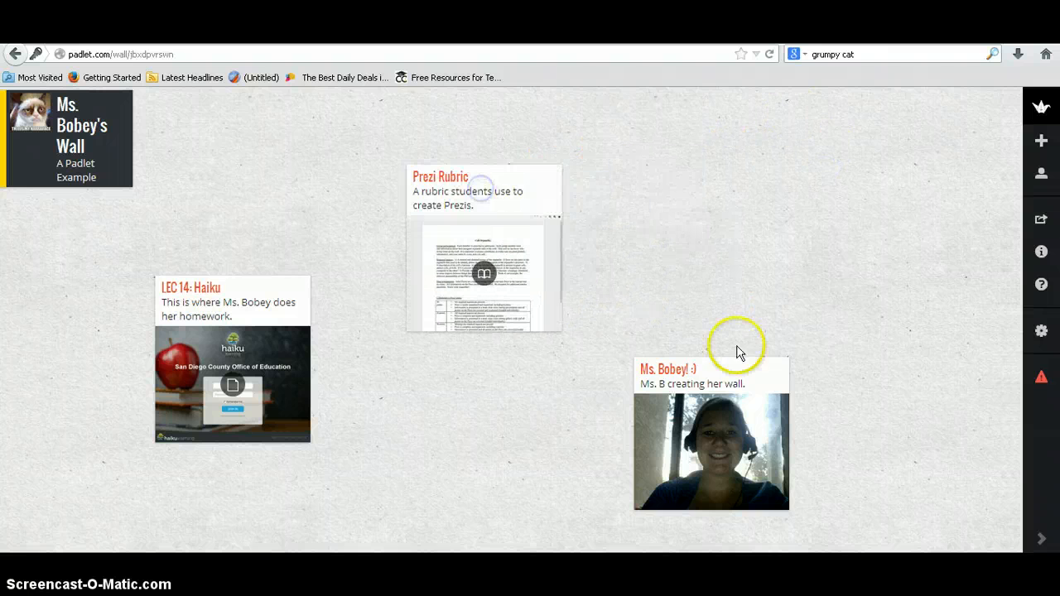
pyautogui.moveTo(736, 364); pyautogui.dragTo(698, 219)
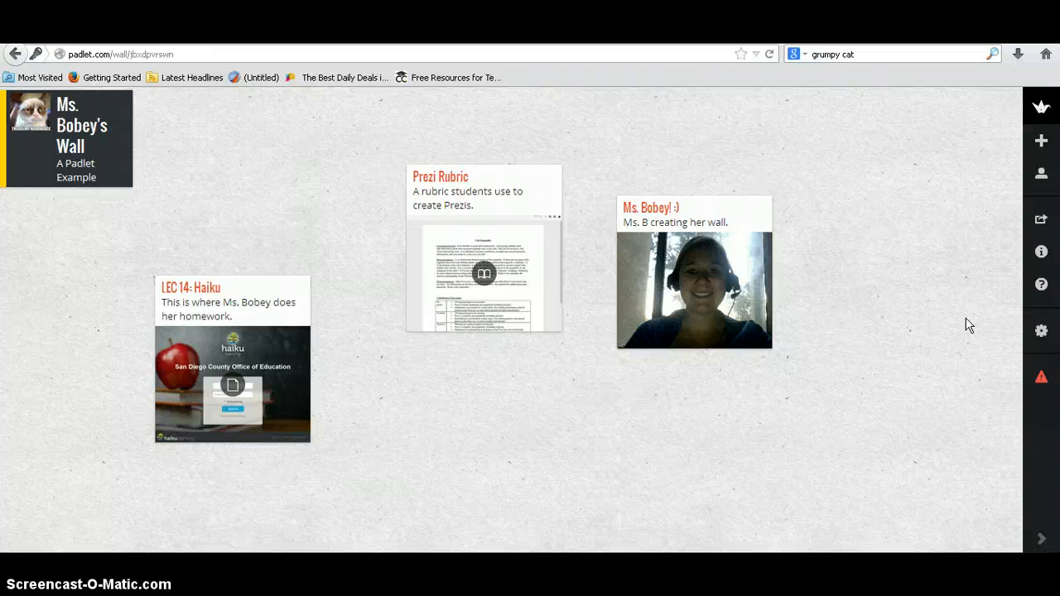
# - View the wall's posts enlarged one after another, starting with LEC 14: Haiku, examine the attachments, and close the viewer
pyautogui.click(267, 366)
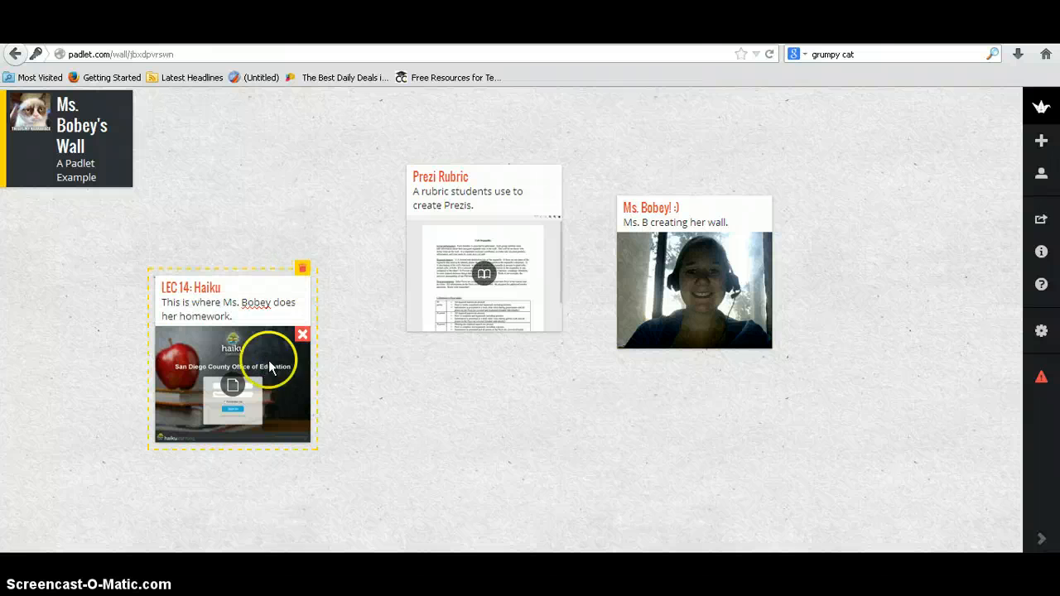
pyautogui.click(422, 367)
pyautogui.click(303, 367)
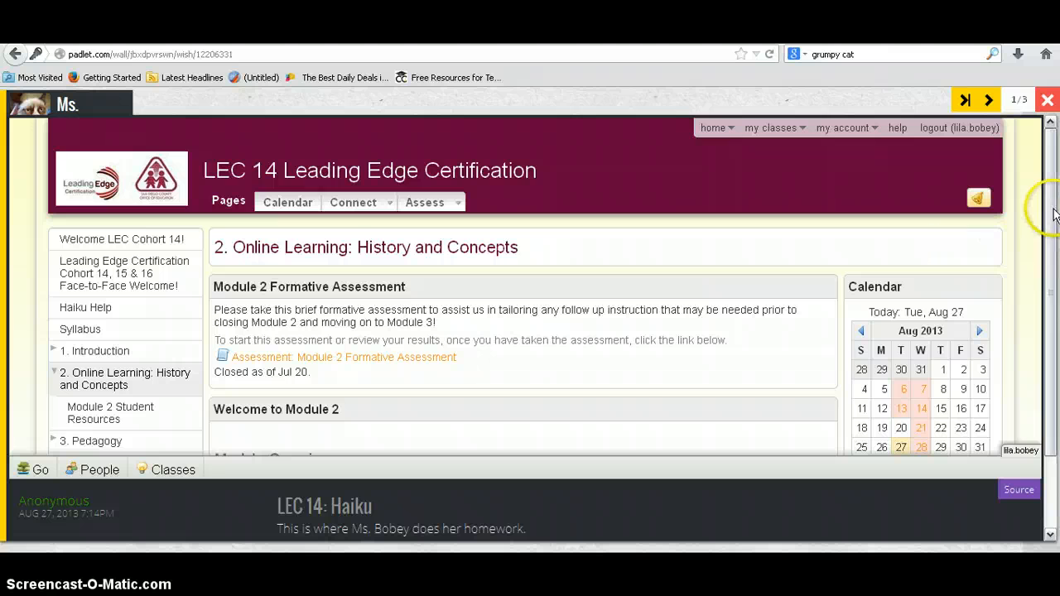
pyautogui.moveTo(1053, 219)
pyautogui.mouseDown()
pyautogui.moveTo(1055, 308)
pyautogui.moveTo(1047, 199)
pyautogui.mouseUp()
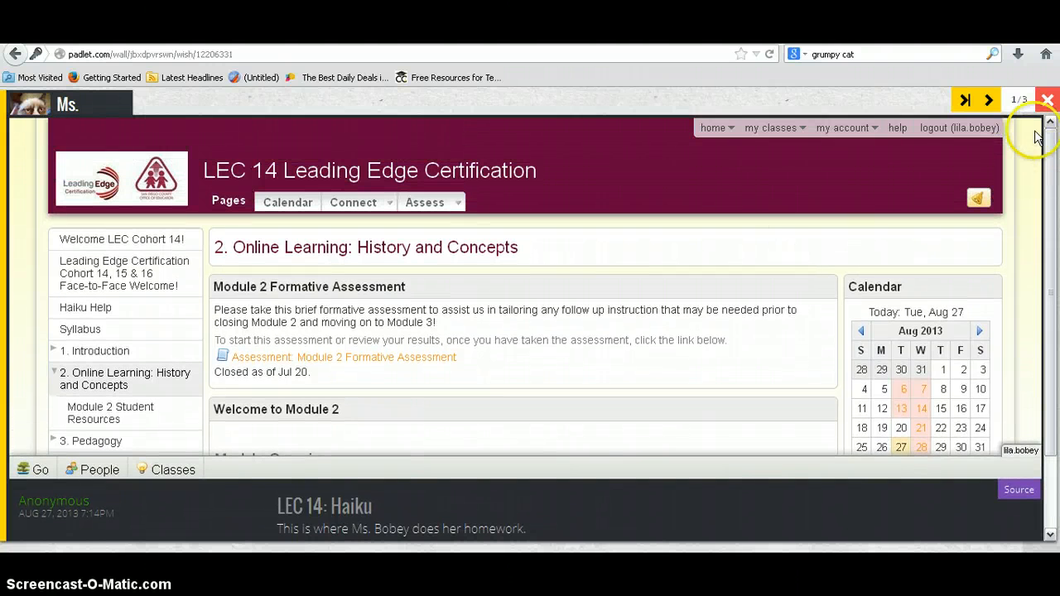
pyautogui.click(988, 101)
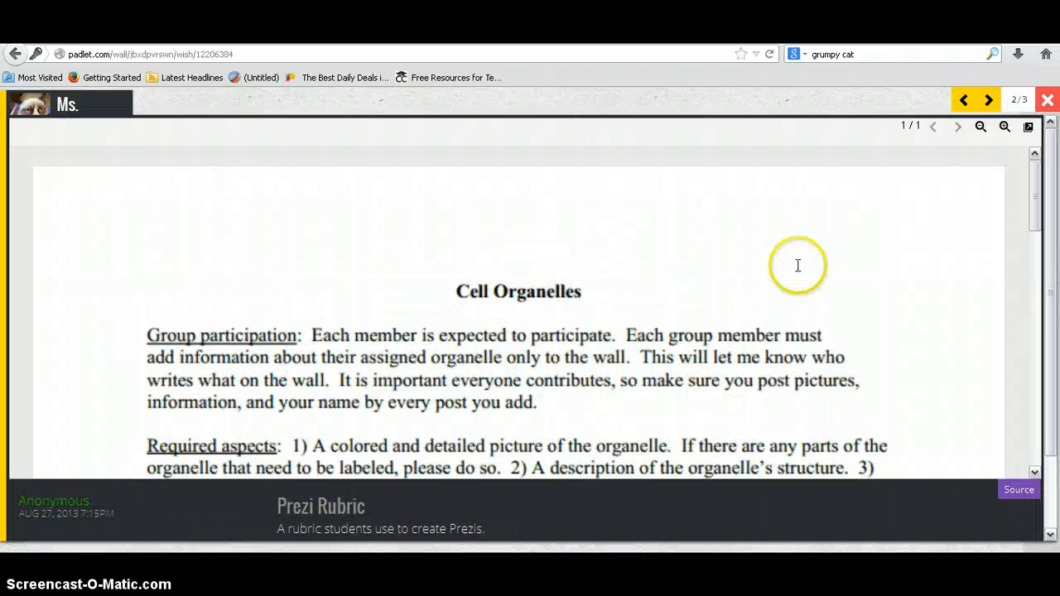
pyautogui.moveTo(1034, 189); pyautogui.dragTo(1047, 65)
pyautogui.click(987, 100)
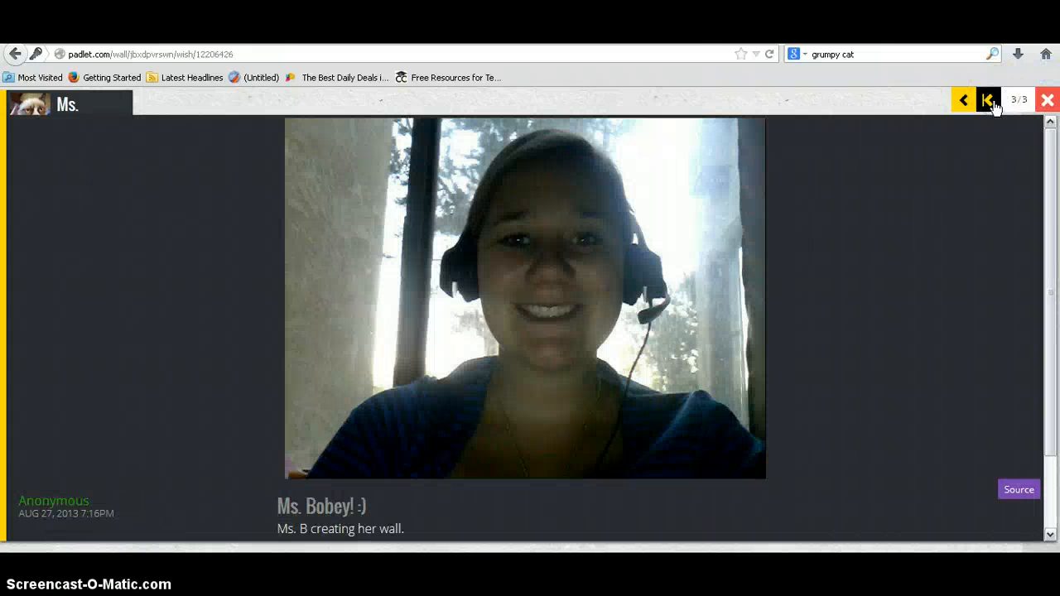
pyautogui.moveTo(1050, 219)
pyautogui.mouseDown()
pyautogui.moveTo(1050, 280)
pyautogui.moveTo(1046, 214)
pyautogui.mouseUp()
pyautogui.click(988, 100)
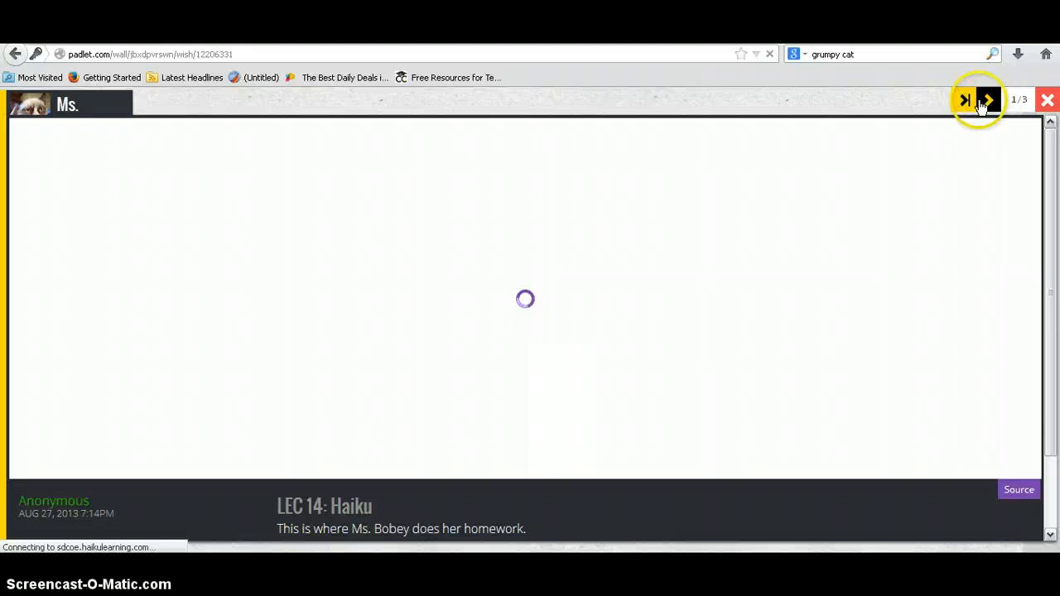
pyautogui.click(1046, 100)
# - Move the webcam photo post down, below and right of the Prezi Rubric post, and look over the wall's profile settings
pyautogui.moveTo(713, 226); pyautogui.dragTo(721, 338)
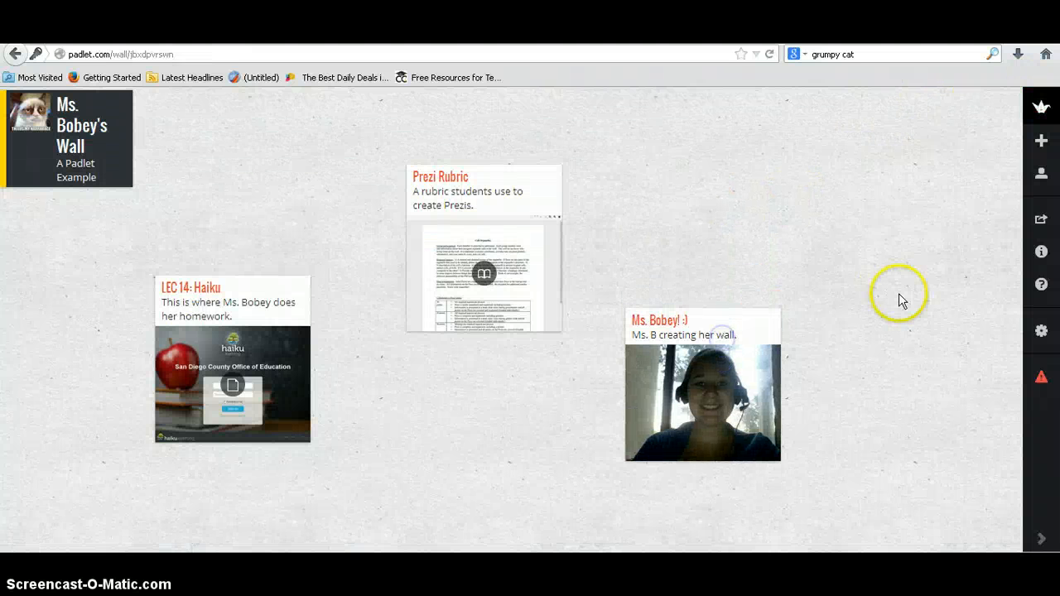
pyautogui.click(1036, 330)
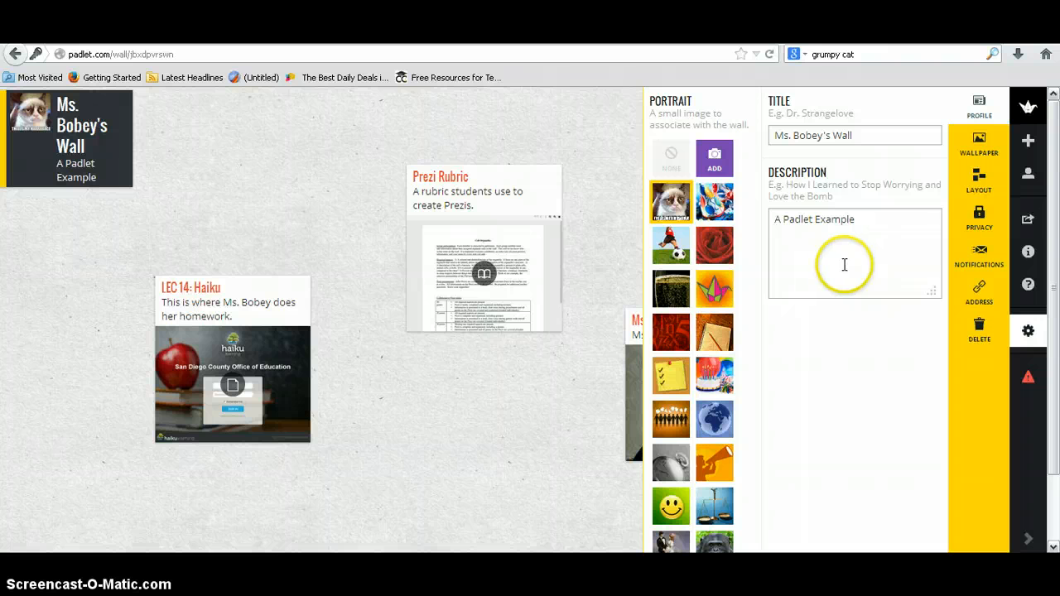
pyautogui.click(620, 171)
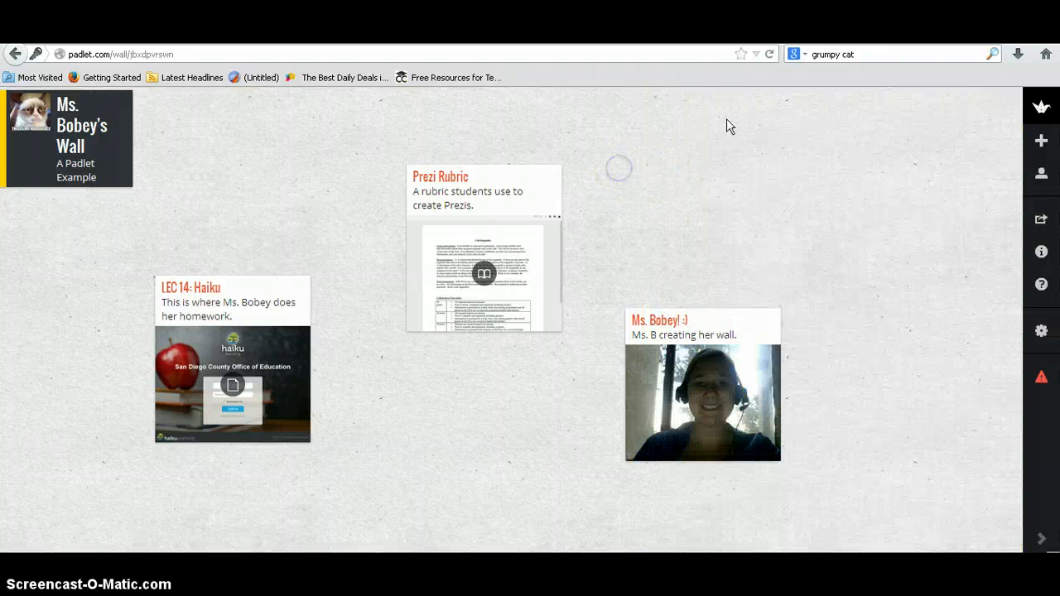
# - Go to Padlet's home page, look over the example walls in the Gallery, and return to the home page
pyautogui.click(1030, 104)
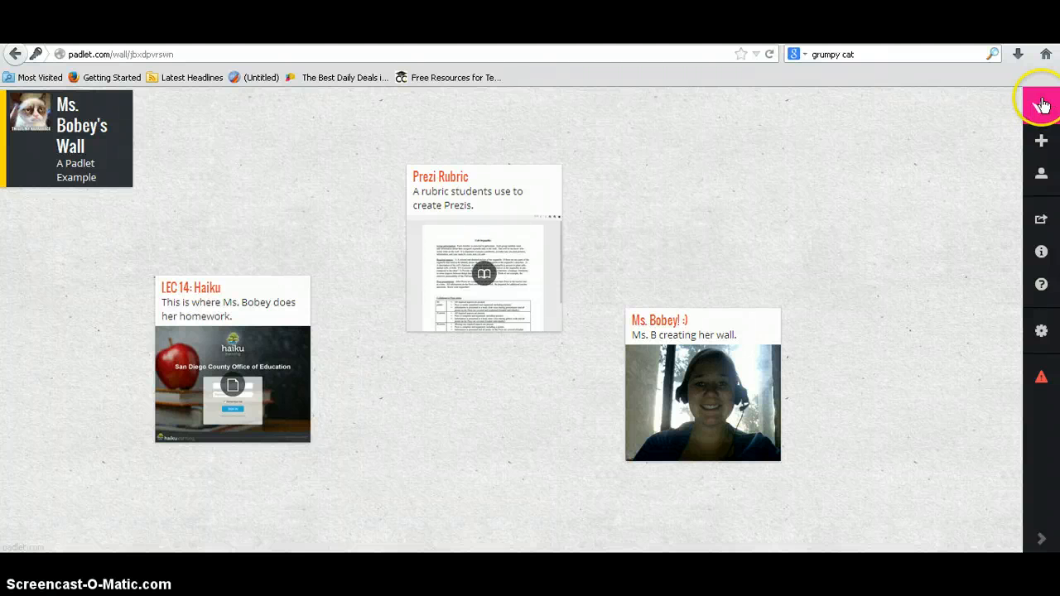
pyautogui.click(1037, 106)
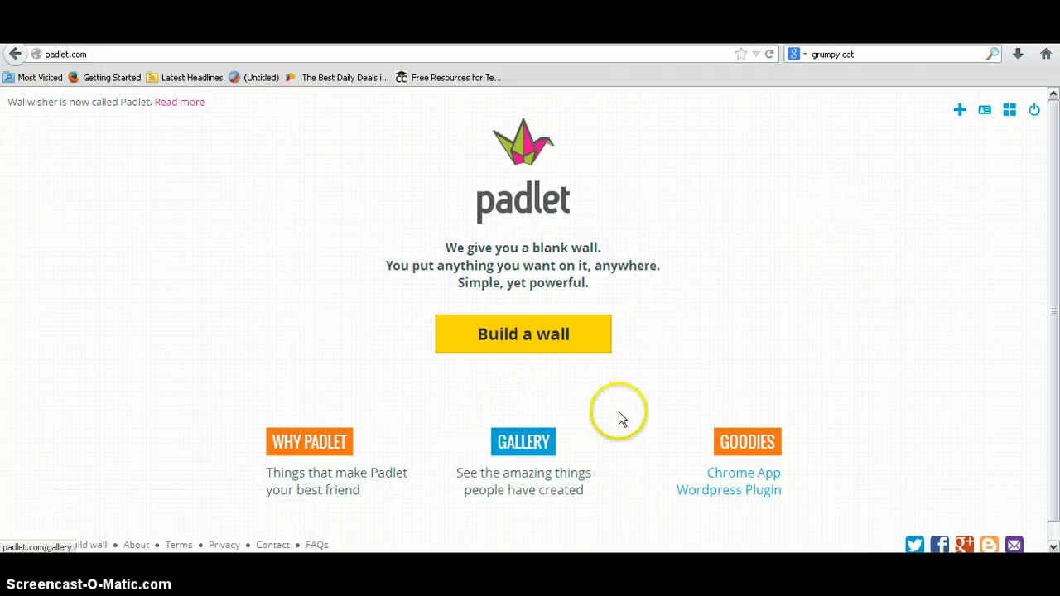
pyautogui.click(500, 462)
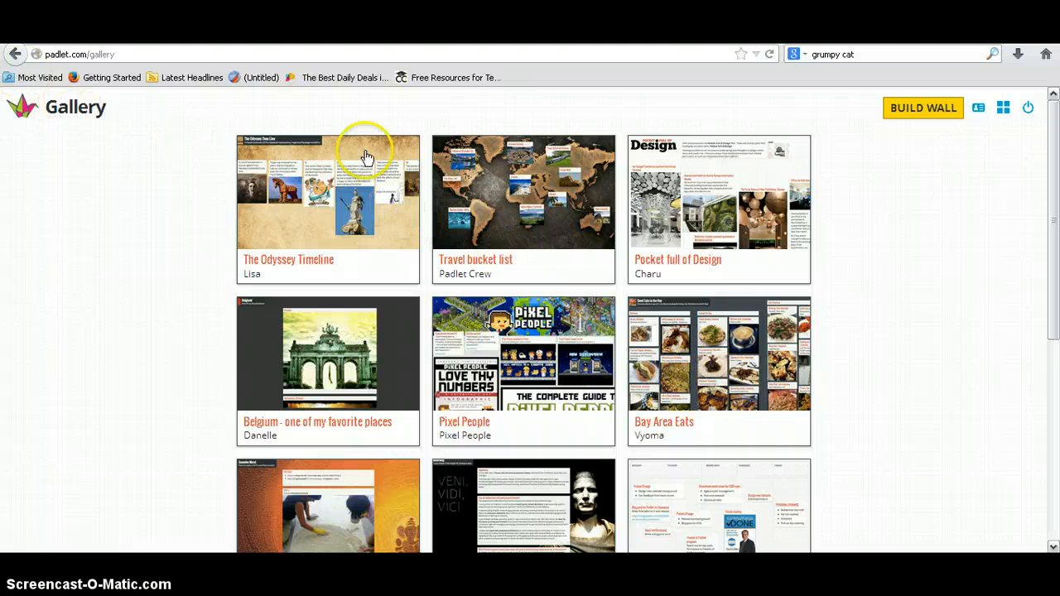
pyautogui.moveTo(1048, 190)
pyautogui.mouseDown()
pyautogui.moveTo(1055, 332)
pyautogui.moveTo(1054, 185)
pyautogui.mouseUp()
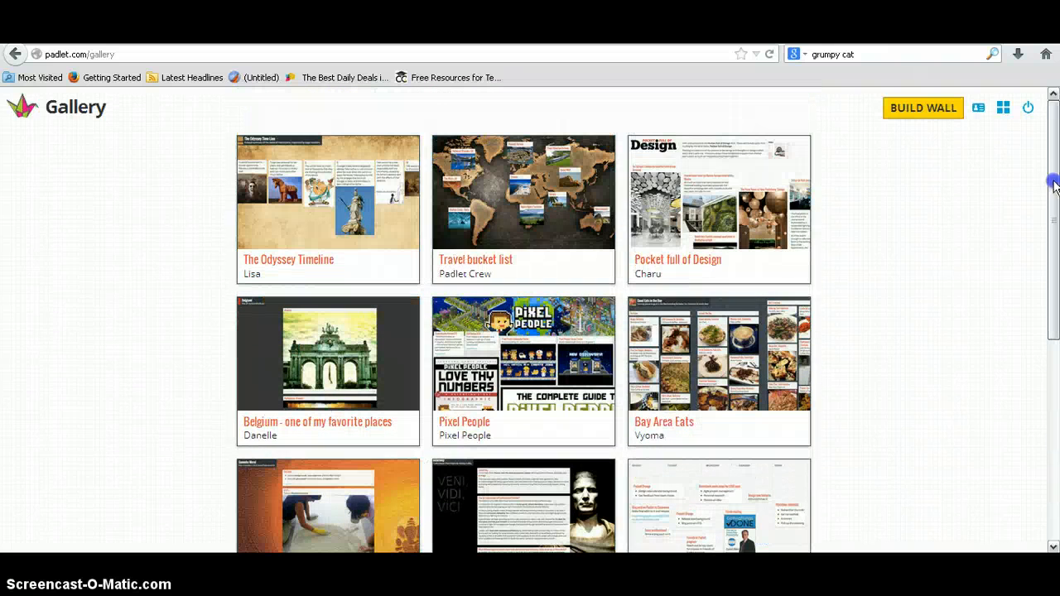
pyautogui.click(15, 55)
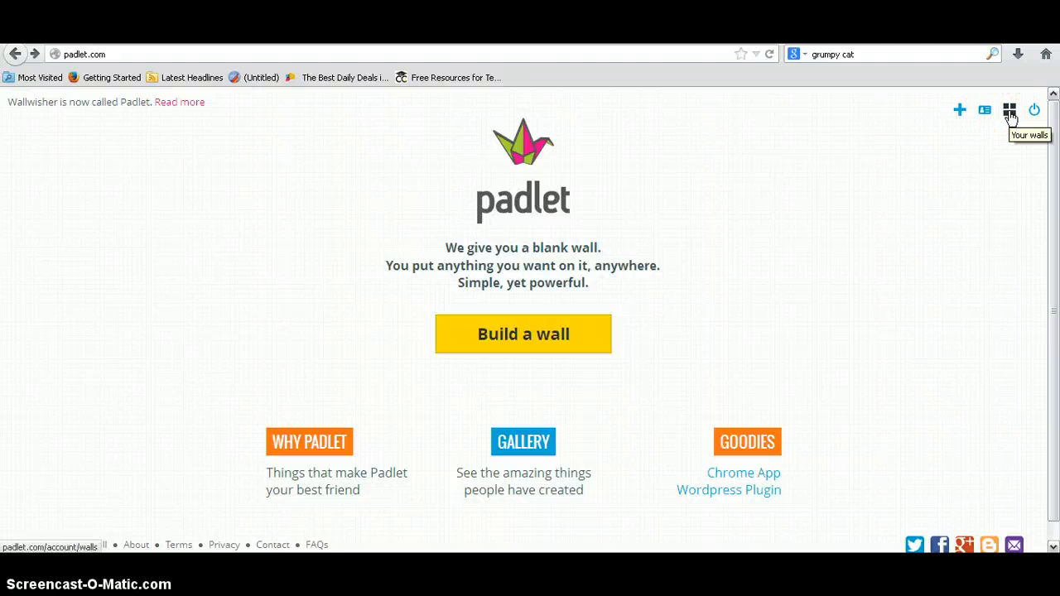
# - In the account's list of walls, delete the three walls described as things used in the classroom, and open the "A Padlet Example" wall
pyautogui.click(1011, 115)
pyautogui.click(1010, 113)
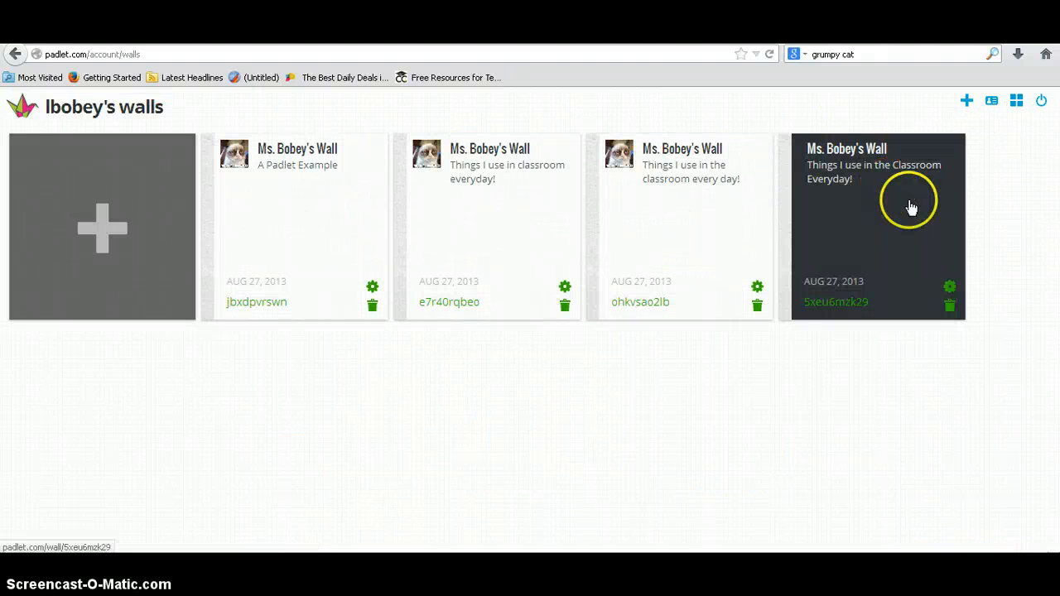
pyautogui.click(949, 305)
pyautogui.click(860, 267)
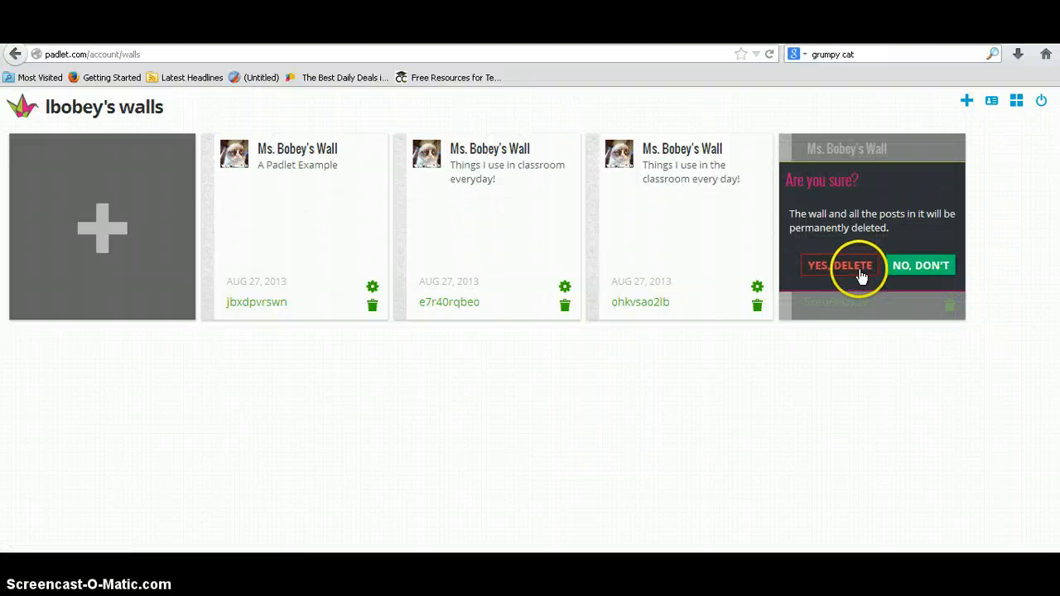
pyautogui.click(757, 310)
pyautogui.click(666, 267)
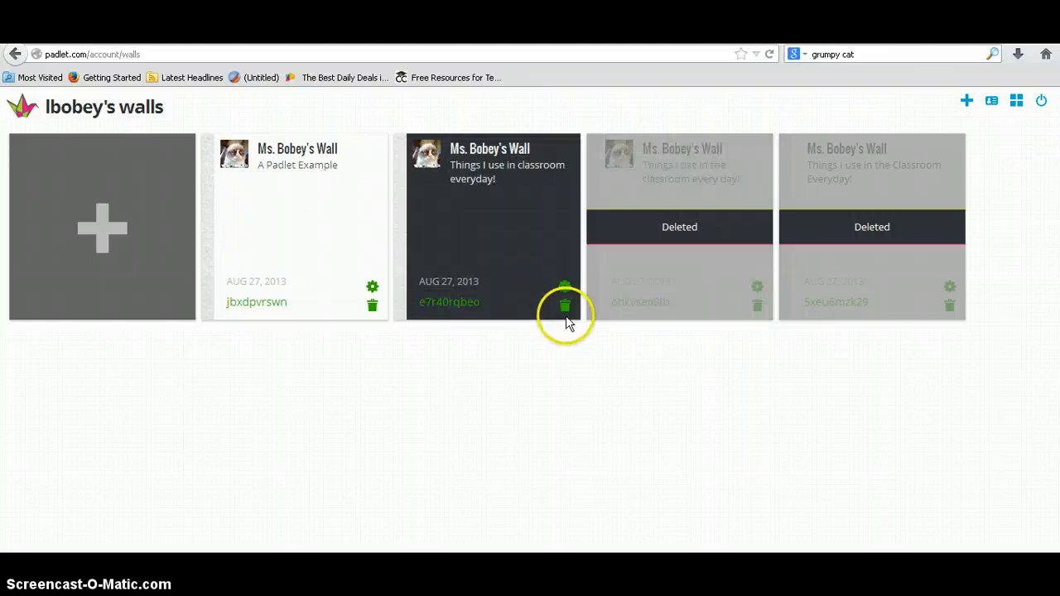
pyautogui.click(562, 308)
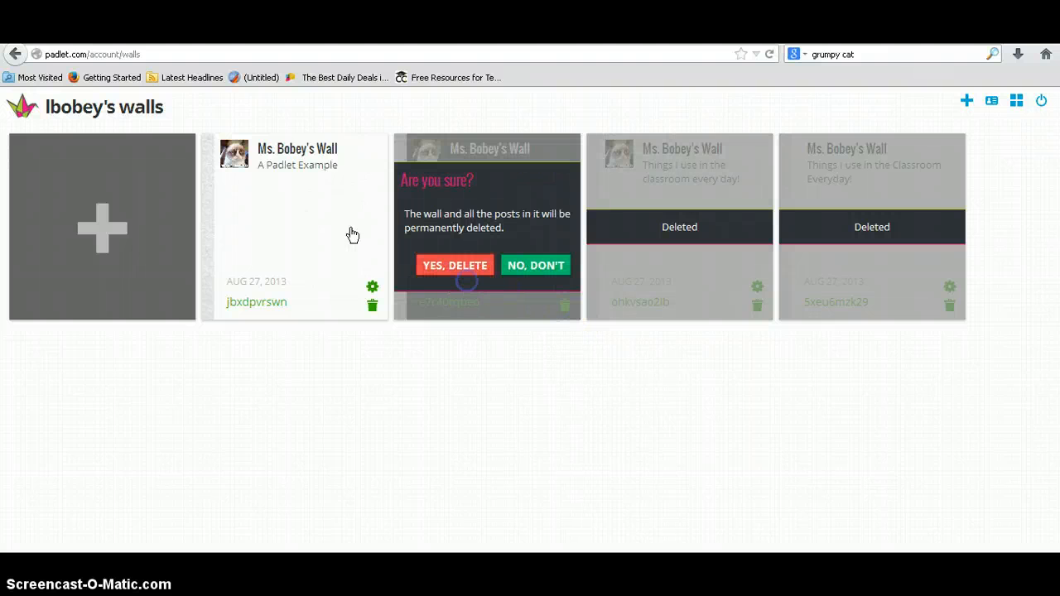
pyautogui.click(288, 176)
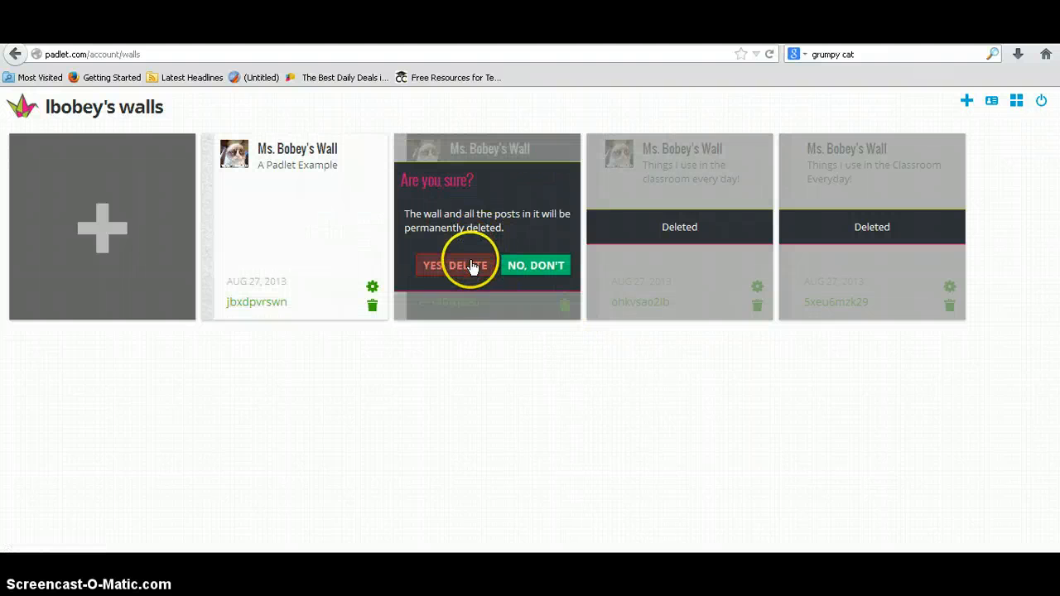
pyautogui.click(466, 262)
pyautogui.click(289, 184)
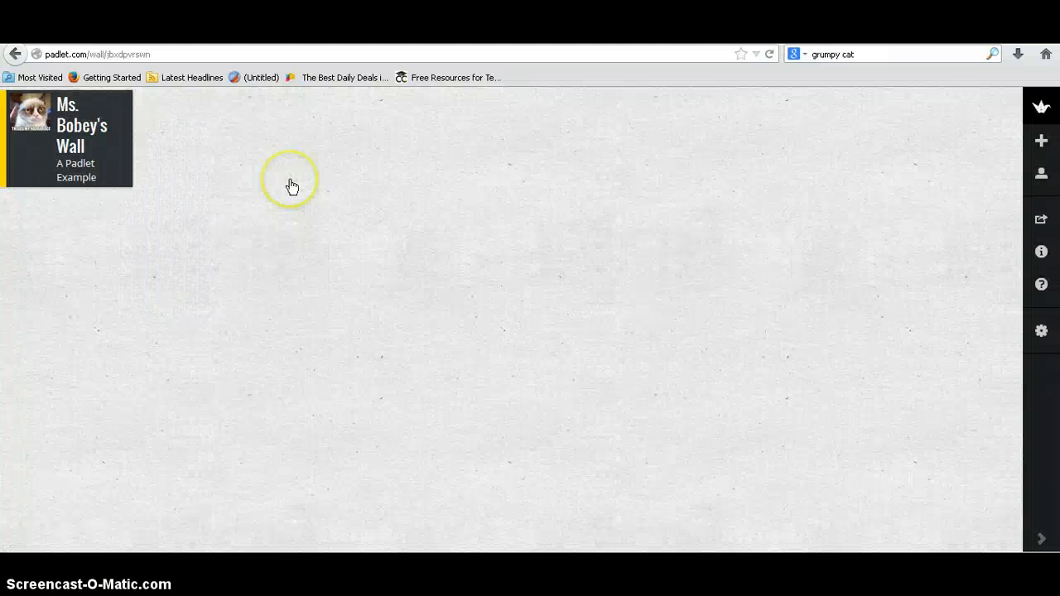